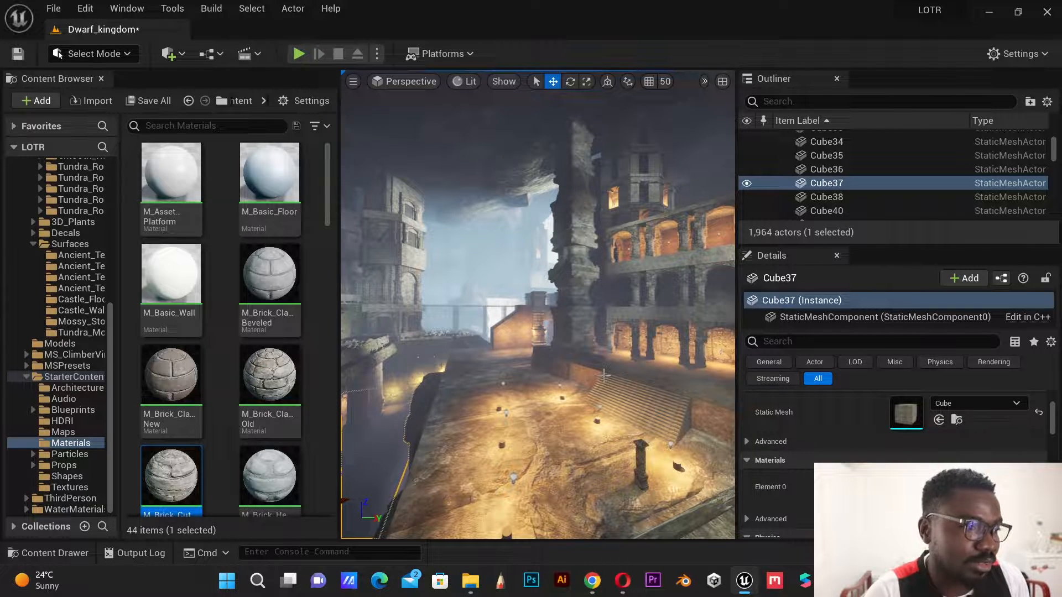
# Step: Examine the level around the selected Cube37 plane, including the waterfalls and the pillared area beneath the platforms
pyautogui.press('f')
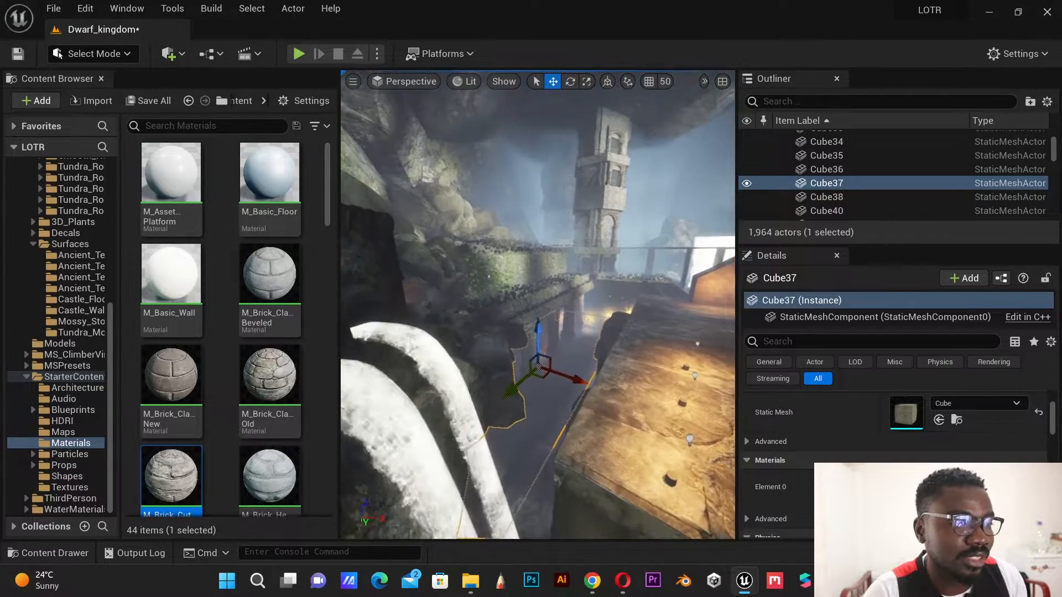
pyautogui.moveTo(537, 310); pyautogui.dragTo(630, 293, button='right')
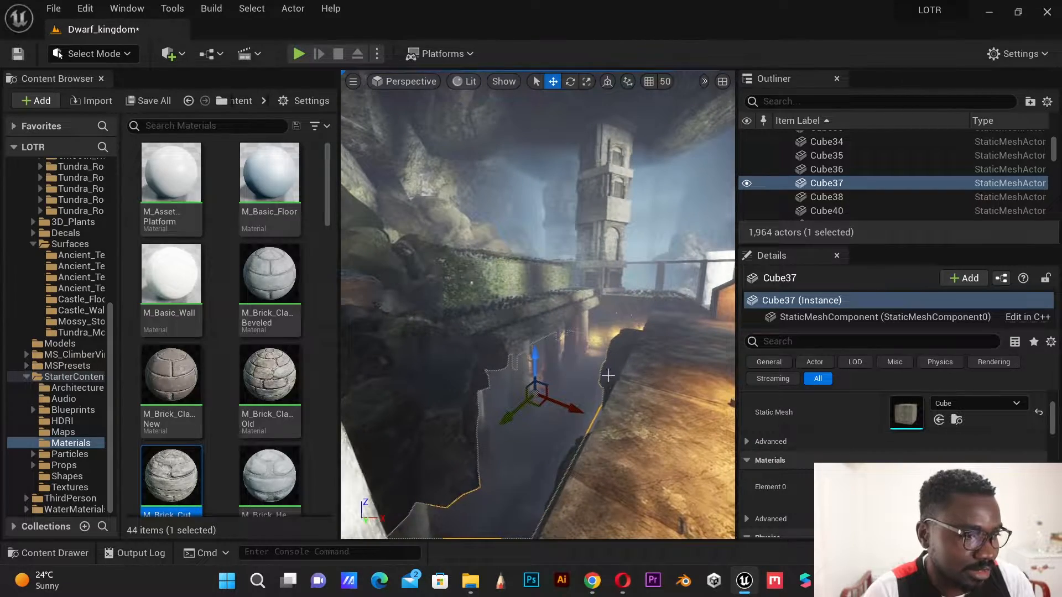
pyautogui.moveTo(632, 367); pyautogui.dragTo(457, 272, button='right')
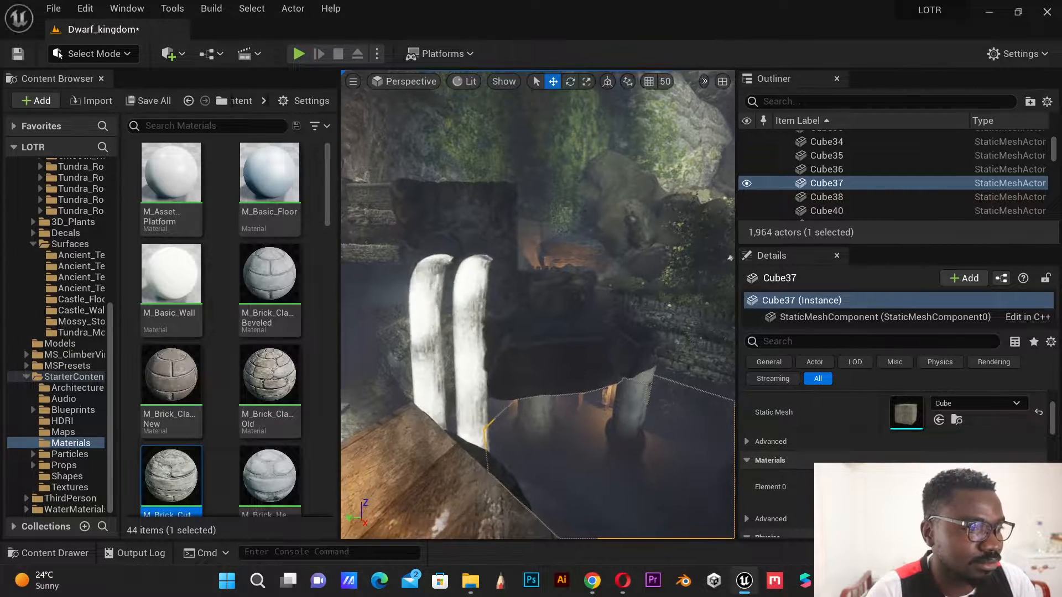
pyautogui.moveTo(538, 304); pyautogui.dragTo(619, 324, button='right')
pyautogui.press('w')
pyautogui.moveTo(443, 262)
pyautogui.mouseDown(button='right')
pyautogui.moveTo(486, 315)
pyautogui.moveTo(443, 262)
pyautogui.mouseUp(button='right')
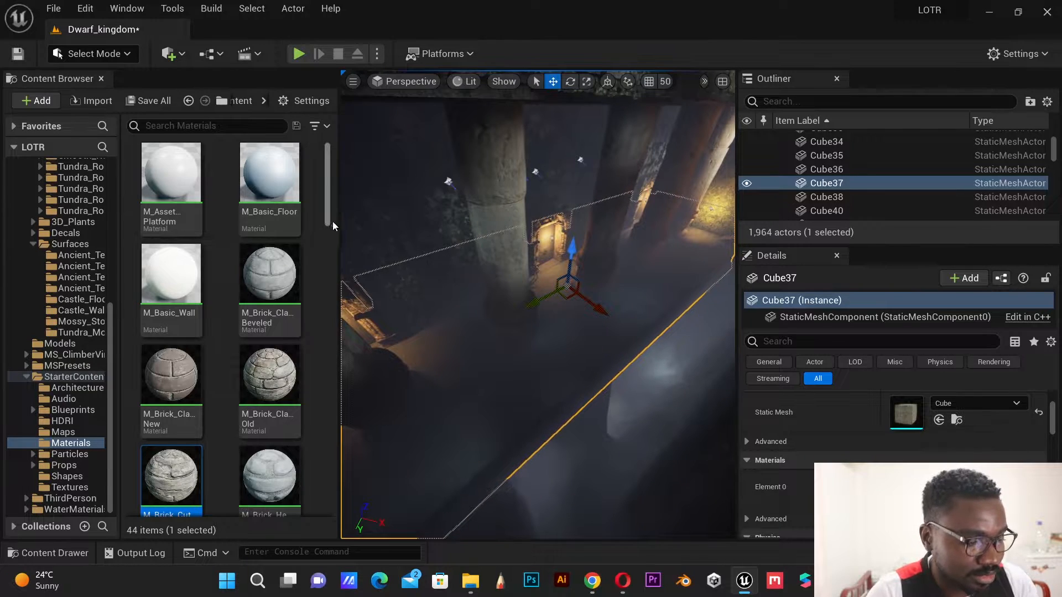
pyautogui.moveTo(346, 223); pyautogui.dragTo(332, 280, button='right')
pyautogui.press('w')
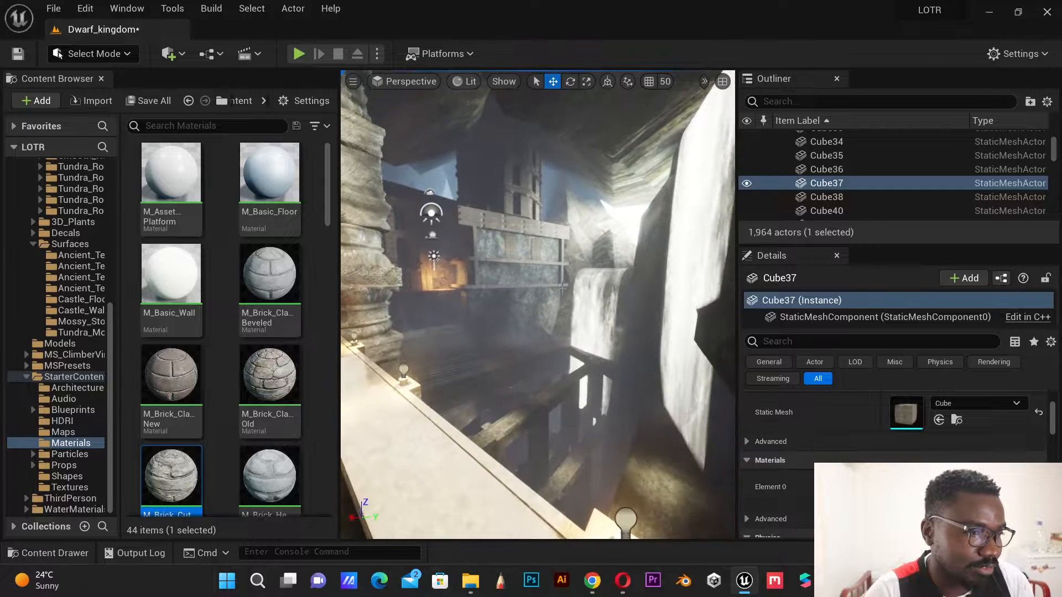
pyautogui.moveTo(697, 310)
pyautogui.mouseDown(button='right')
pyautogui.moveTo(744, 304)
pyautogui.moveTo(679, 311)
pyautogui.mouseUp(button='right')
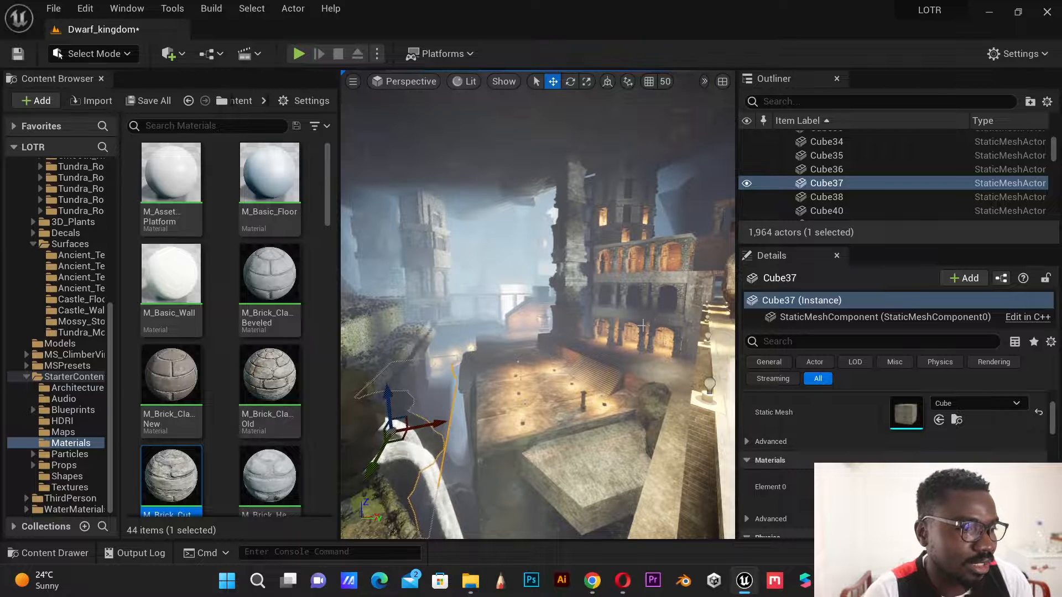
# Step: Inspect the moss-covered walls, water channel and stone platform leading towards the towers
pyautogui.moveTo(642, 326); pyautogui.dragTo(365, 330, button='right')
pyautogui.press('s')
pyautogui.press('s')
pyautogui.press('q')
pyautogui.press('e')
pyautogui.press('w')
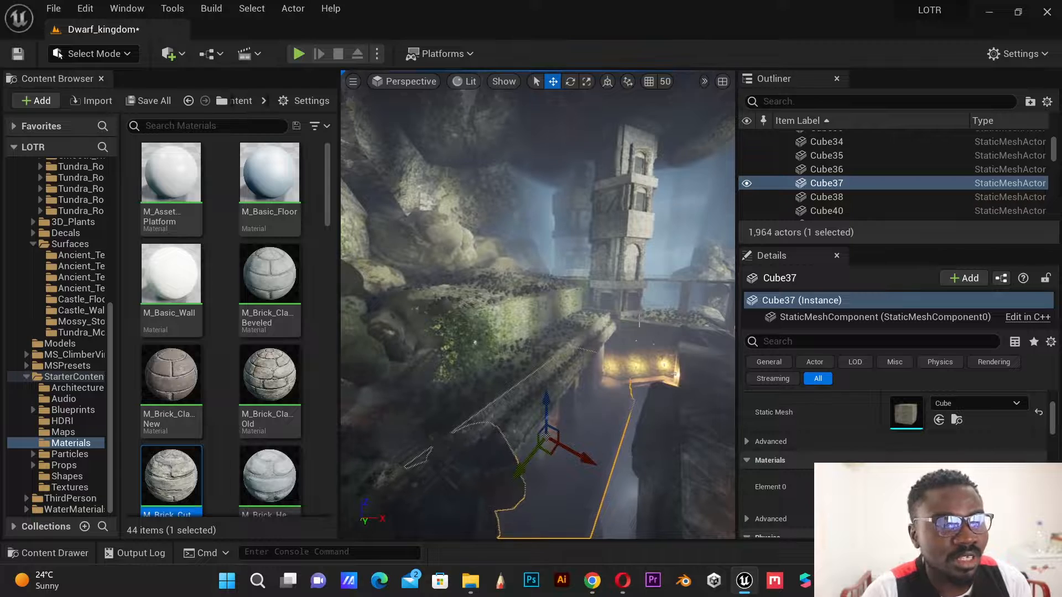
pyautogui.press('w')
pyautogui.moveTo(593, 334); pyautogui.dragTo(580, 340, button='right')
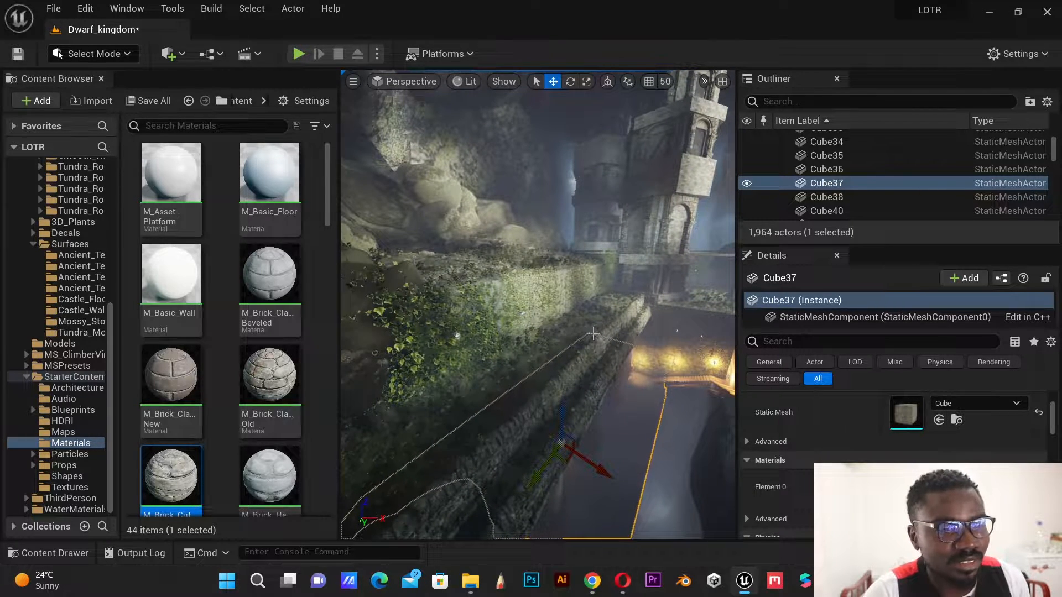
pyautogui.moveTo(592, 333)
pyautogui.mouseDown(button='right')
pyautogui.moveTo(686, 324)
pyautogui.moveTo(593, 332)
pyautogui.mouseUp(button='right')
pyautogui.press('s')
pyautogui.press('w')
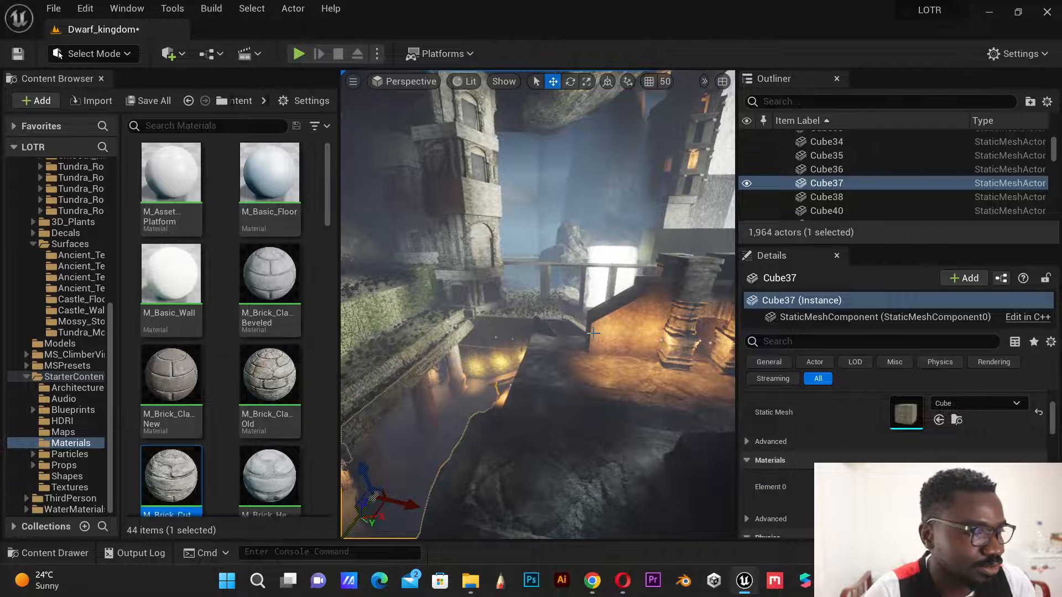
# Step: Switch the level viewport to Unlit view mode and widen it by narrowing the side panels
pyautogui.click(470, 83)
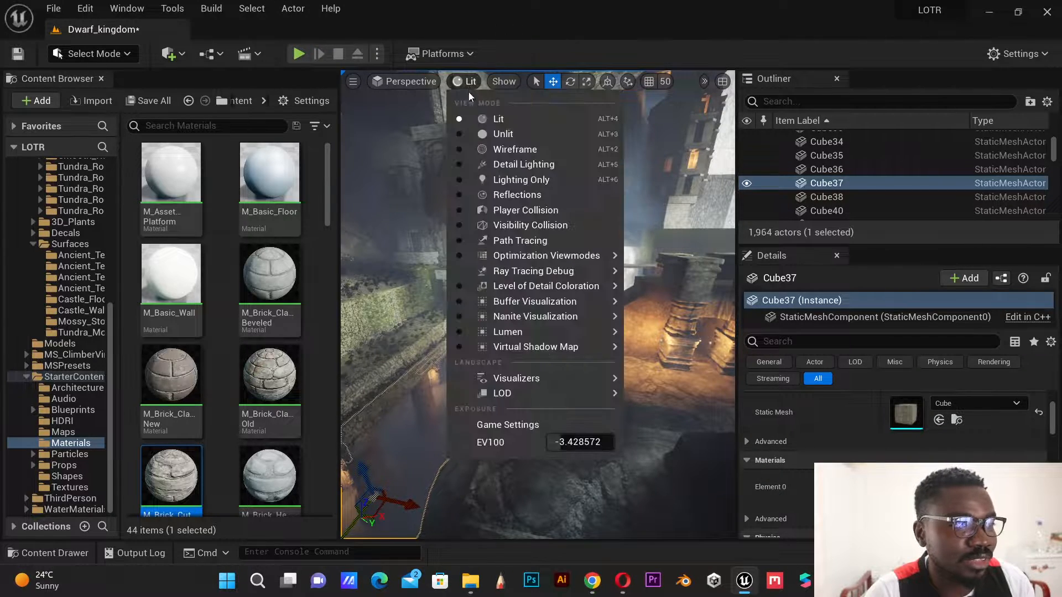
pyautogui.click(506, 134)
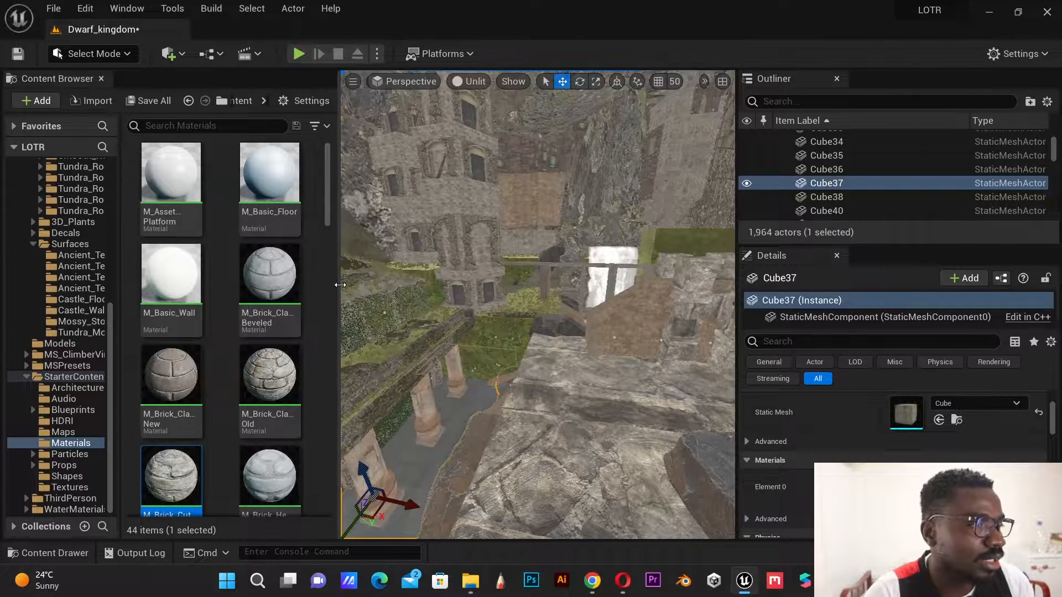
pyautogui.moveTo(339, 313); pyautogui.dragTo(198, 312)
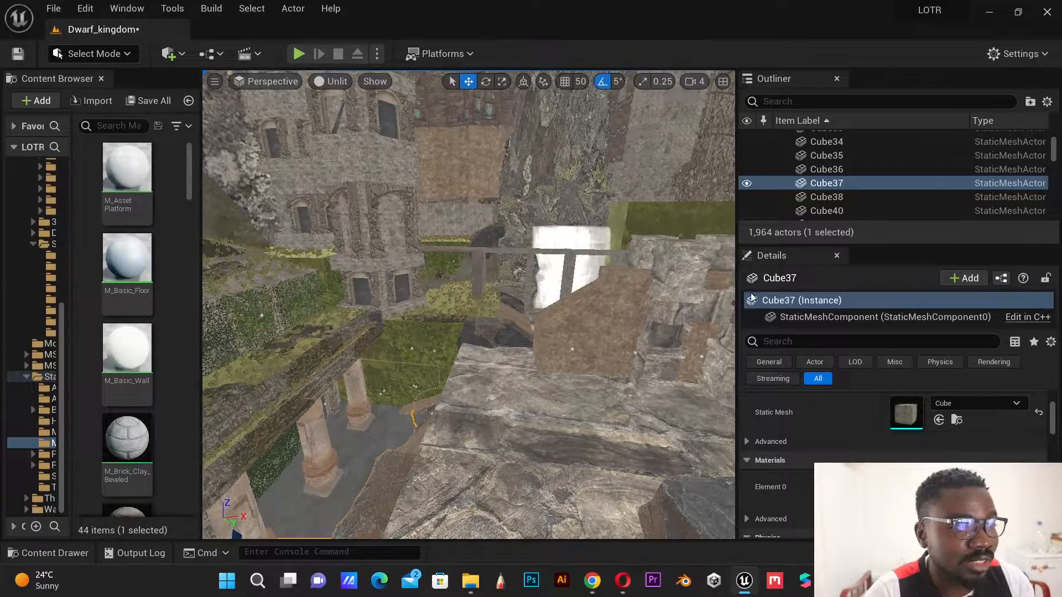
pyautogui.moveTo(737, 300); pyautogui.dragTo(825, 301)
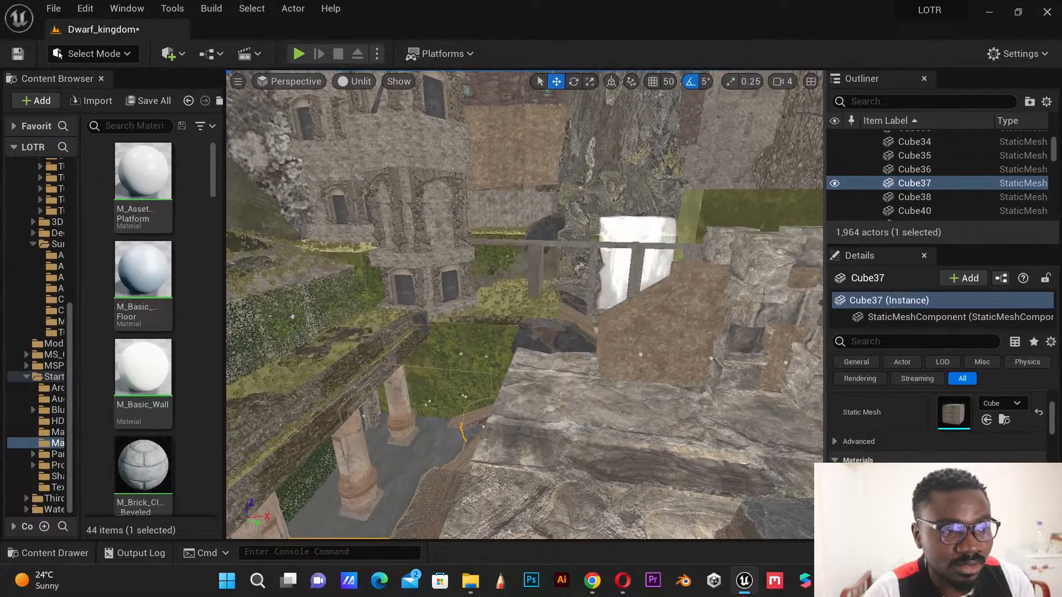
# Step: Select the dark beach rock beside the brown wall at the end of the stone platform and frame it close up
pyautogui.moveTo(525, 304); pyautogui.dragTo(371, 296, button='right')
pyautogui.moveTo(711, 251); pyautogui.dragTo(517, 241, button='right')
pyautogui.moveTo(711, 252); pyautogui.dragTo(686, 255, button='right')
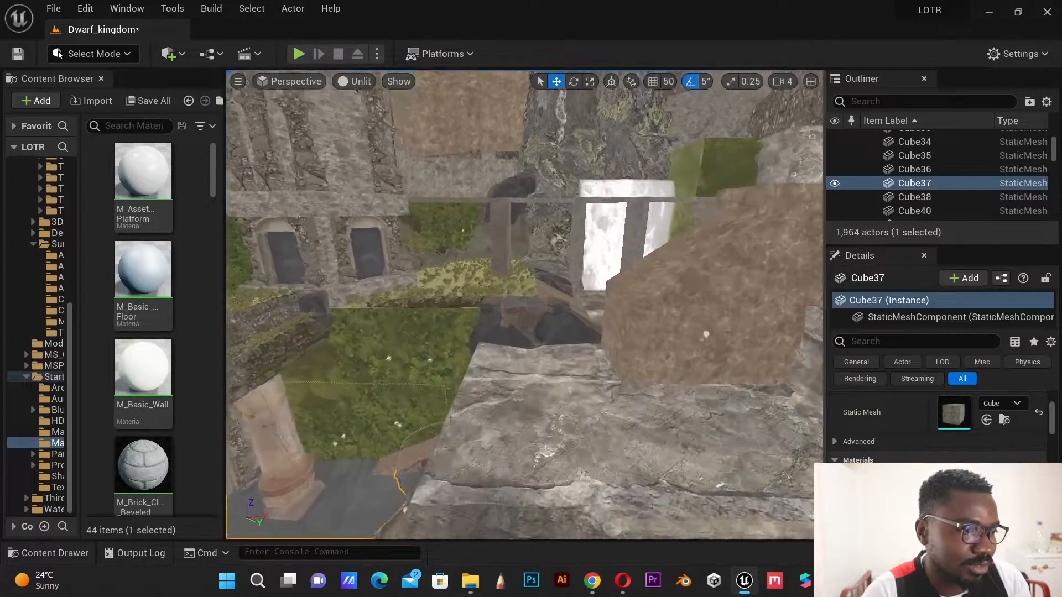
pyautogui.click(554, 330)
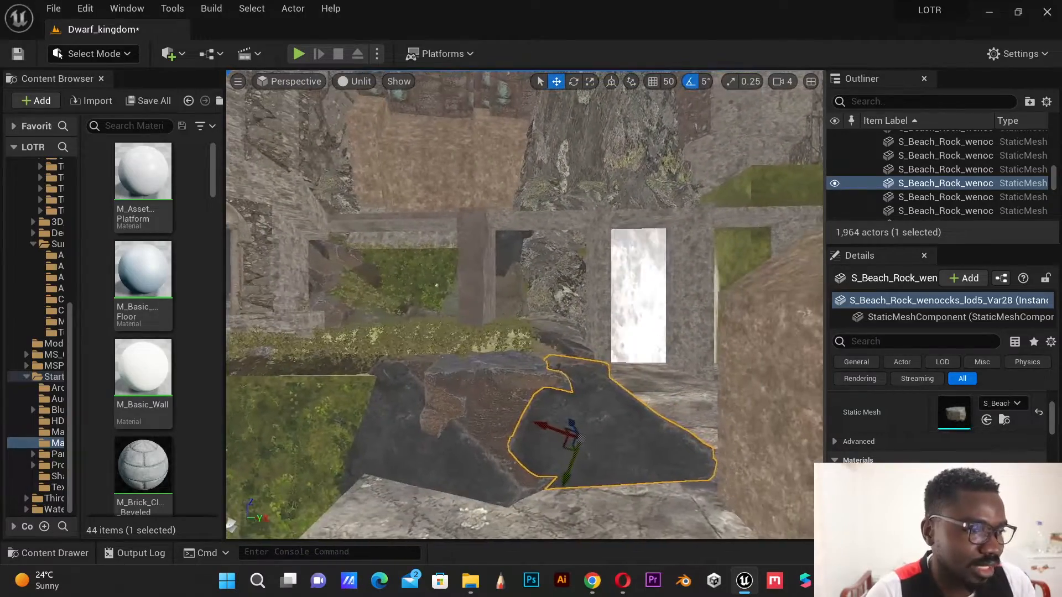
pyautogui.moveTo(524, 304); pyautogui.dragTo(495, 359, button='right')
pyautogui.press('d')
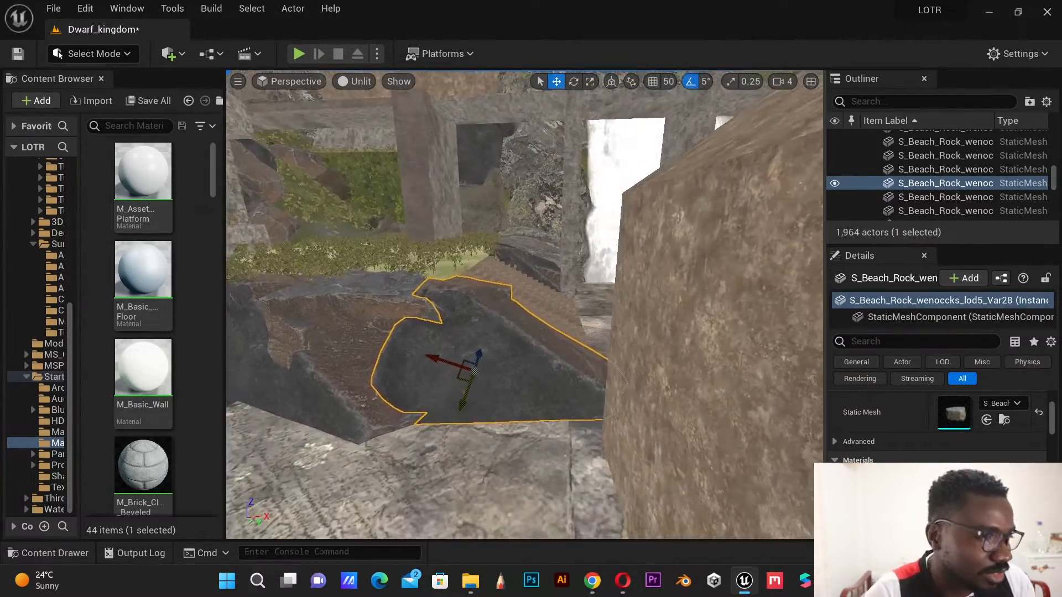
pyautogui.press('s')
pyautogui.moveTo(476, 305); pyautogui.dragTo(476, 337, button='right')
pyautogui.press('w')
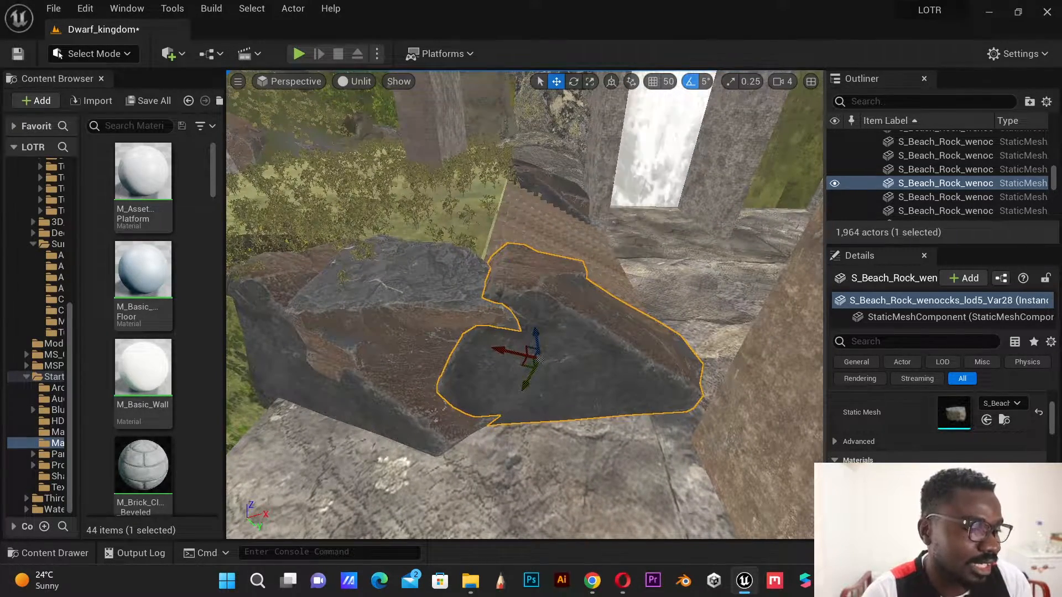
pyautogui.press('w')
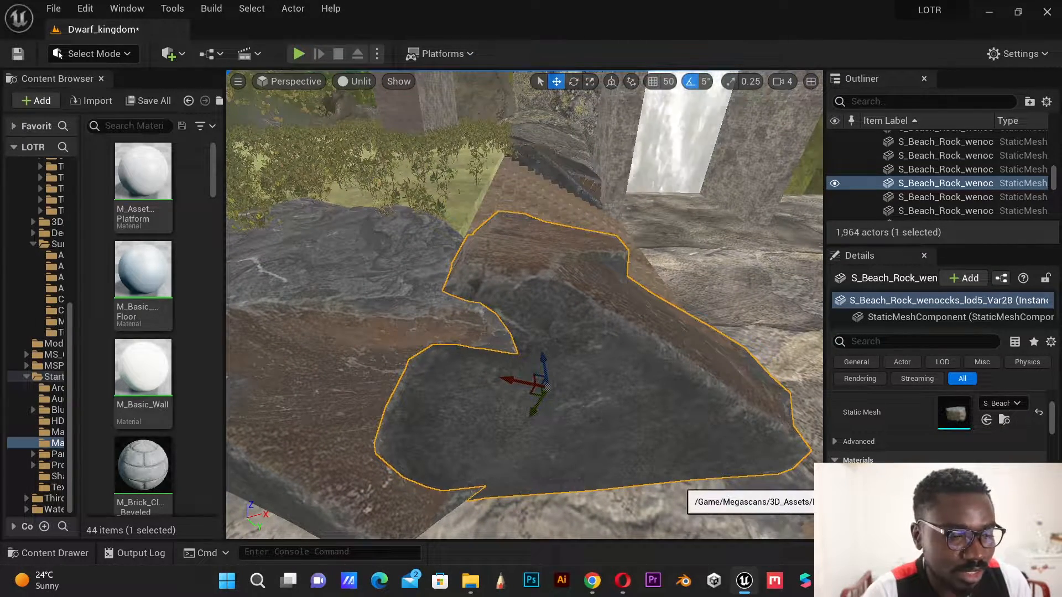
# Step: Open the selected beach rock's material instance in a floating editor window, keeping the rock visible in the level viewport
pyautogui.doubleClick(953, 486)
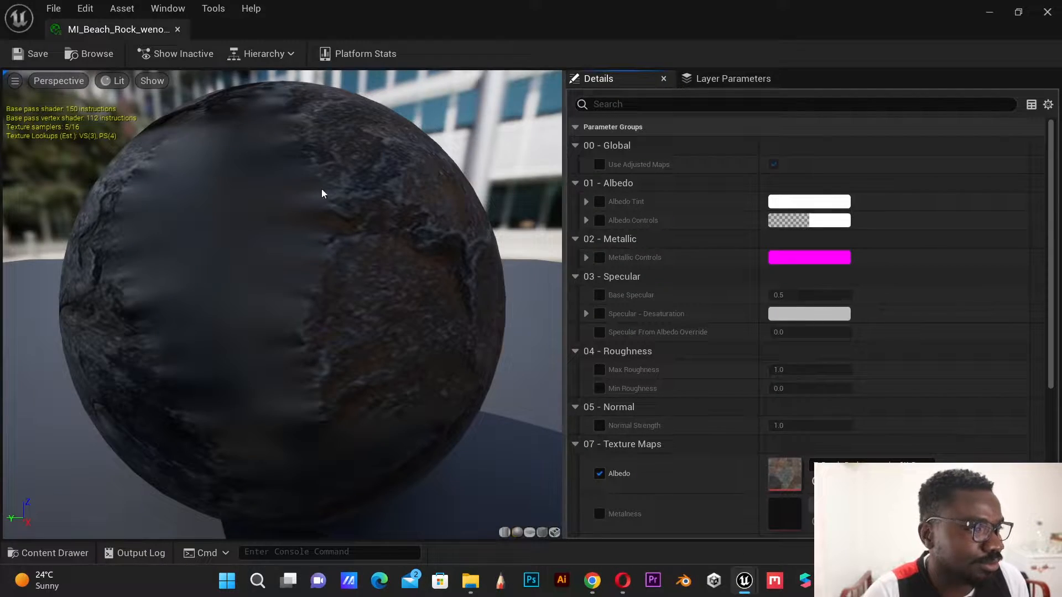
pyautogui.click(178, 29)
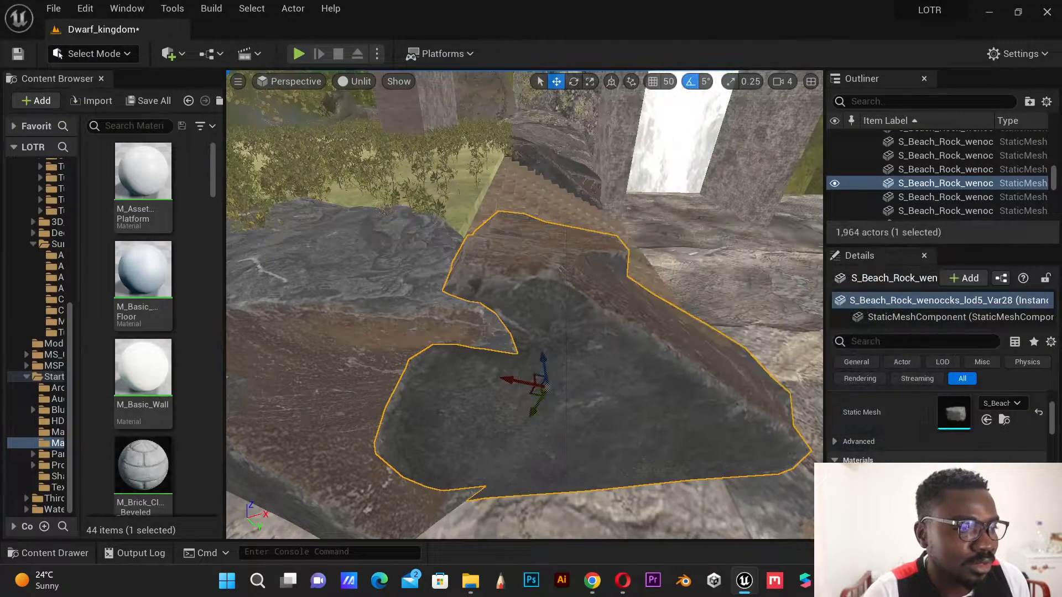
pyautogui.moveTo(856, 237); pyautogui.dragTo(723, 251)
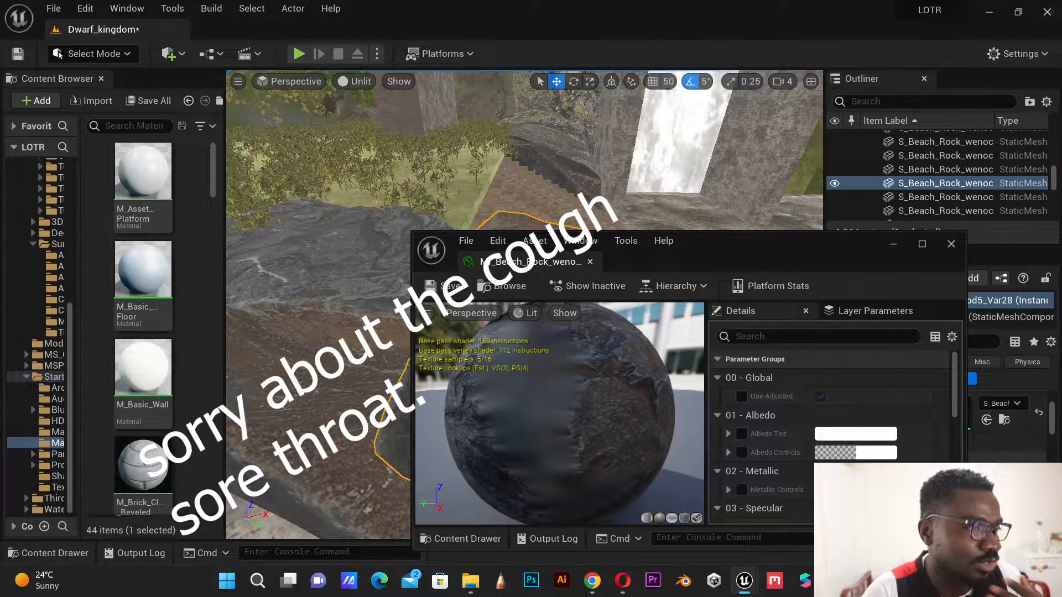
pyautogui.moveTo(342, 309); pyautogui.dragTo(382, 315, button='right')
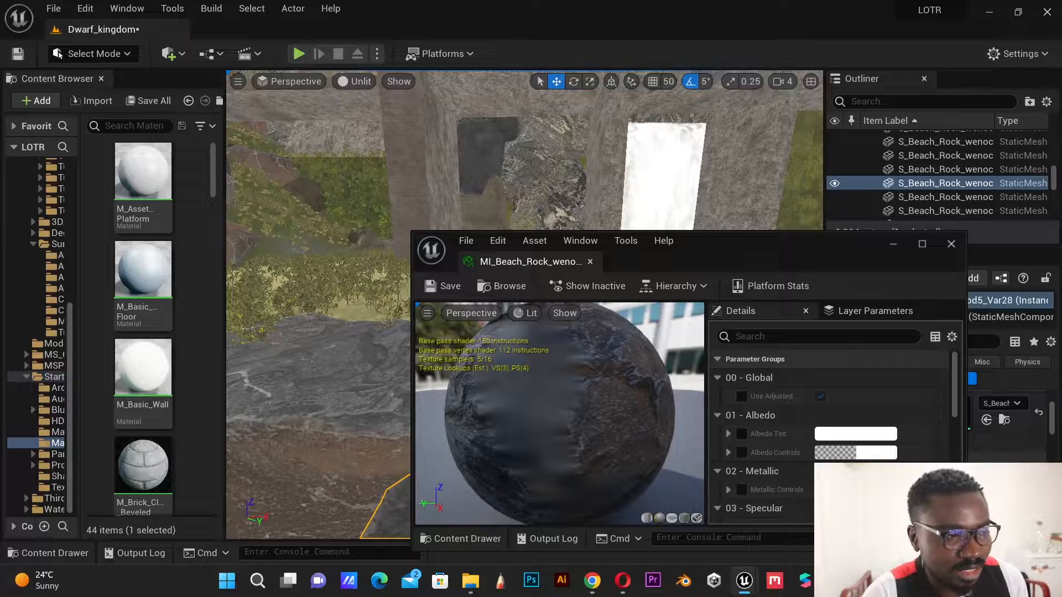
pyautogui.moveTo(354, 309)
pyautogui.mouseDown(button='right')
pyautogui.moveTo(364, 303)
pyautogui.moveTo(359, 326)
pyautogui.moveTo(356, 312)
pyautogui.mouseUp(button='right')
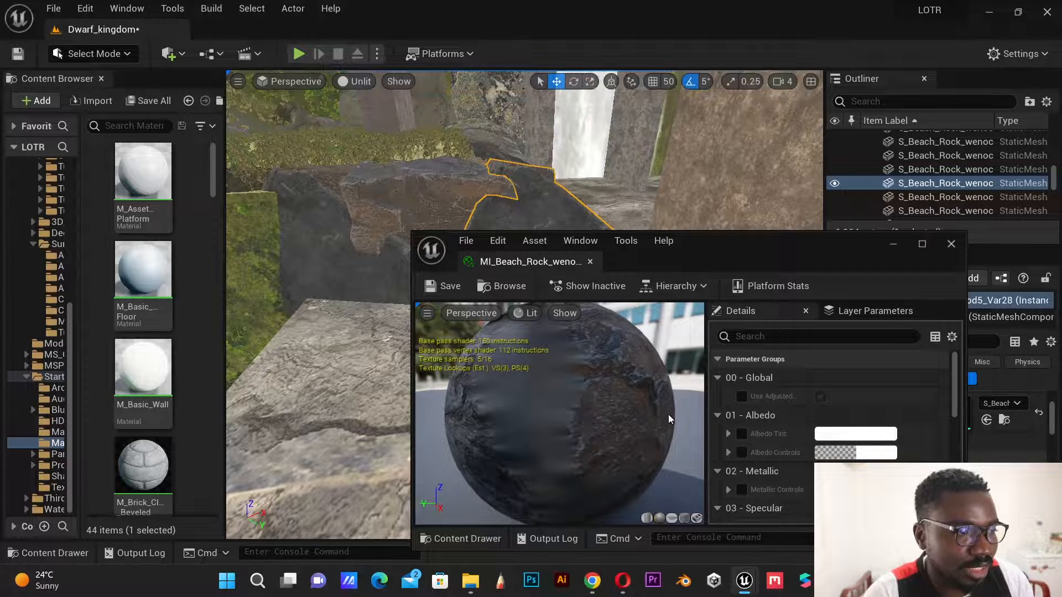
# Step: Enable the material's Albedo Tint and set it to a peach colour with R 1.0, G 0.704794 and B 0.4875
pyautogui.click(741, 434)
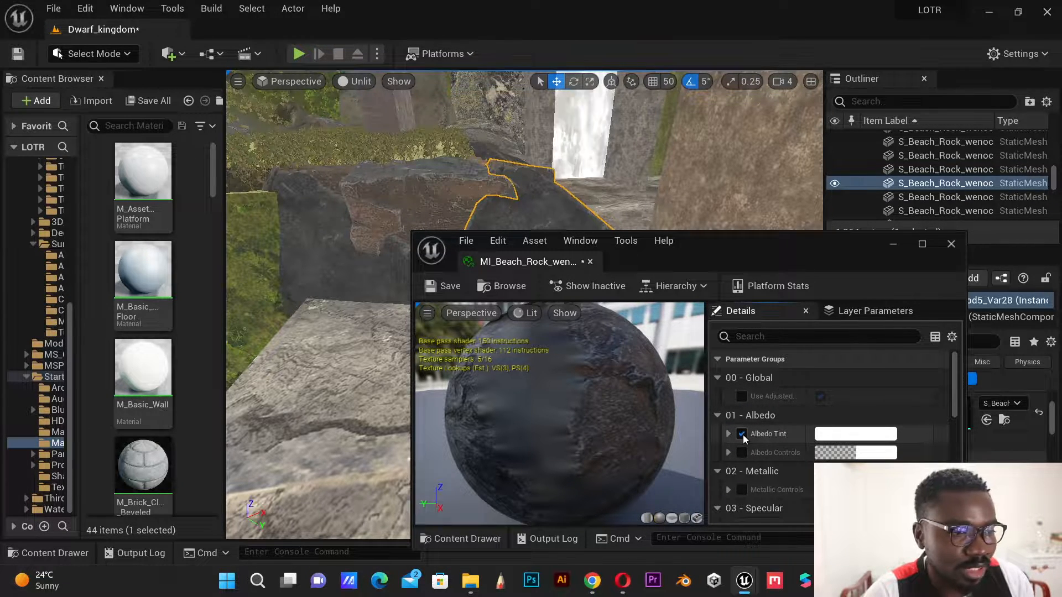
pyautogui.moveTo(746, 271); pyautogui.dragTo(776, 287)
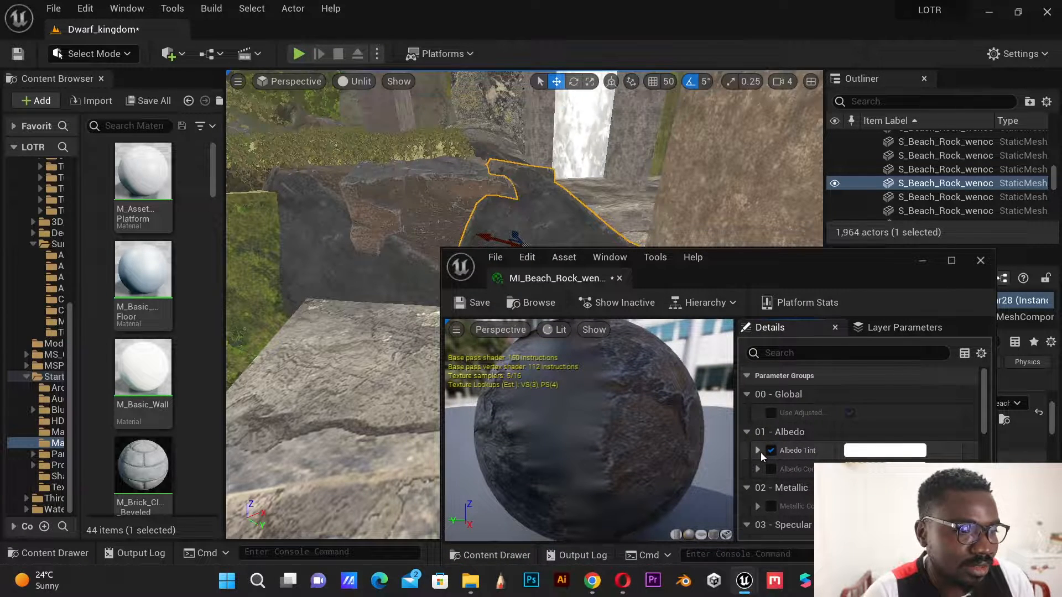
pyautogui.click(860, 450)
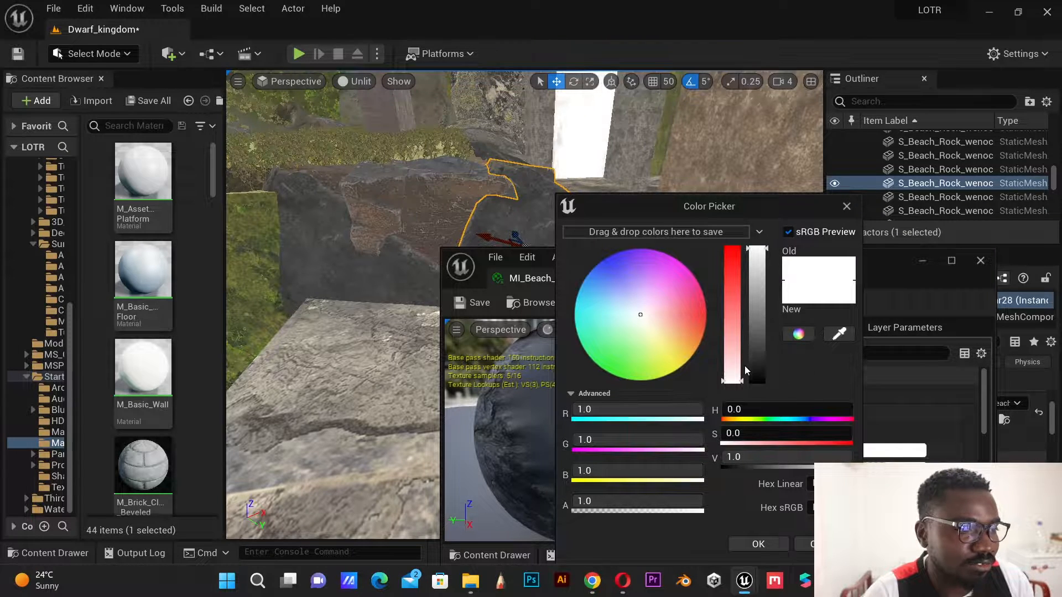
pyautogui.moveTo(766, 258)
pyautogui.mouseDown()
pyautogui.moveTo(766, 281)
pyautogui.moveTo(767, 255)
pyautogui.mouseUp()
pyautogui.click(635, 319)
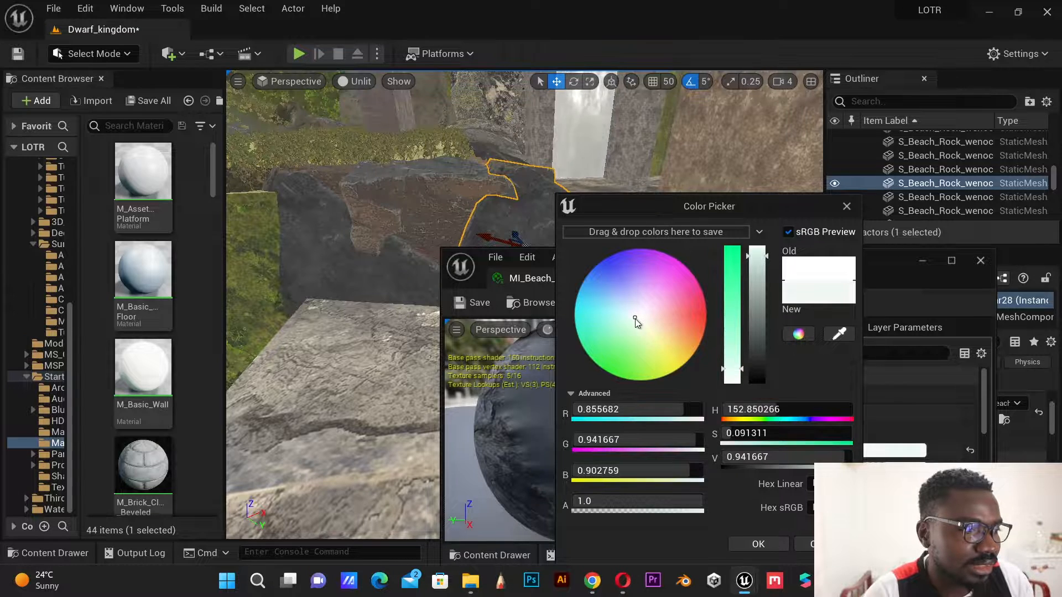
pyautogui.moveTo(635, 321); pyautogui.dragTo(666, 328)
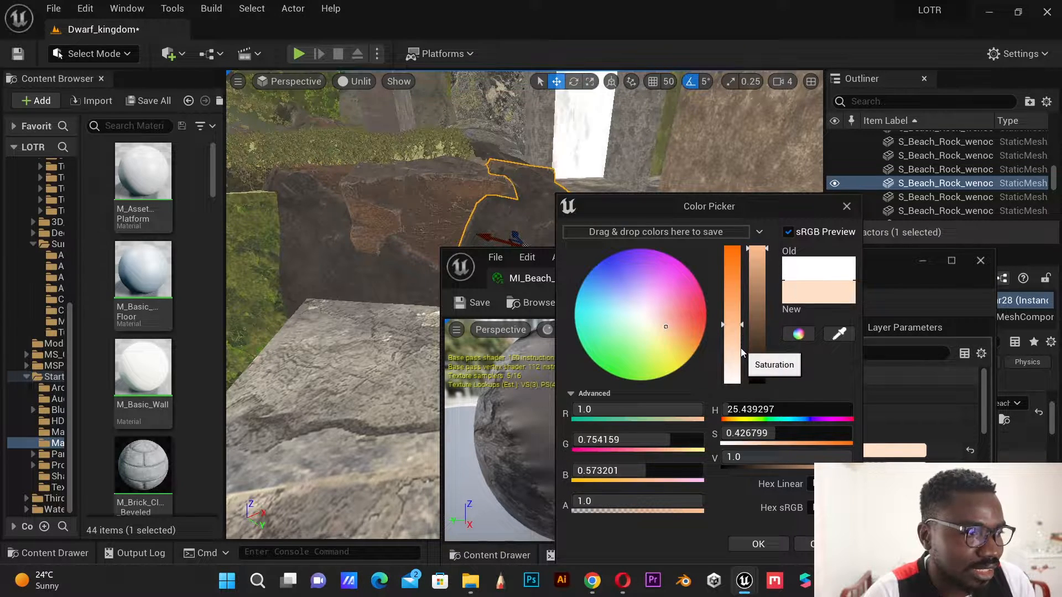
pyautogui.moveTo(737, 336)
pyautogui.mouseDown()
pyautogui.moveTo(737, 363)
pyautogui.moveTo(737, 317)
pyautogui.mouseUp()
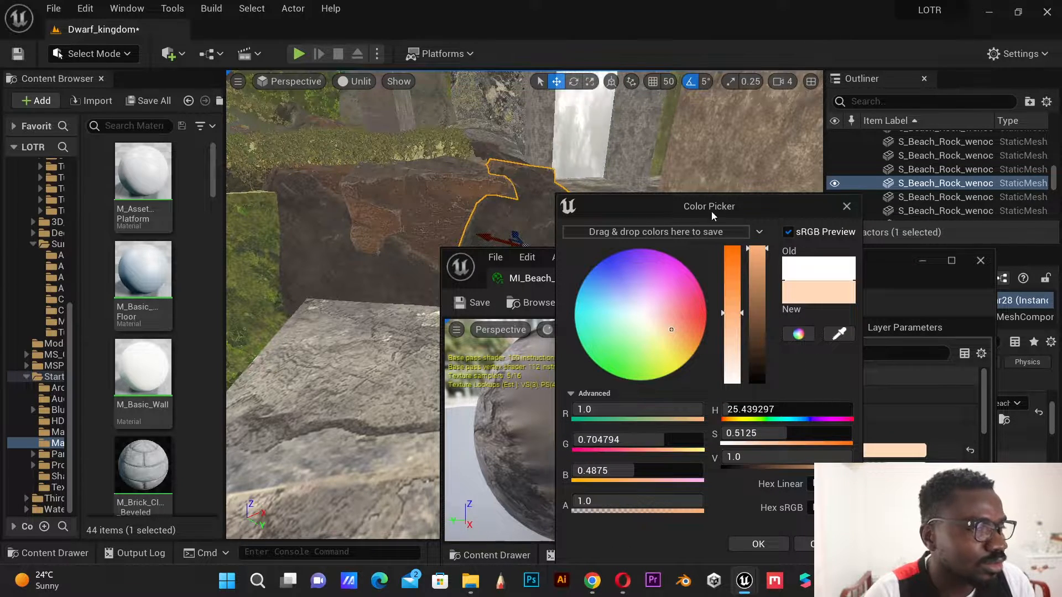
pyautogui.moveTo(712, 216)
pyautogui.mouseDown()
pyautogui.moveTo(714, 275)
pyautogui.moveTo(701, 225)
pyautogui.mouseUp()
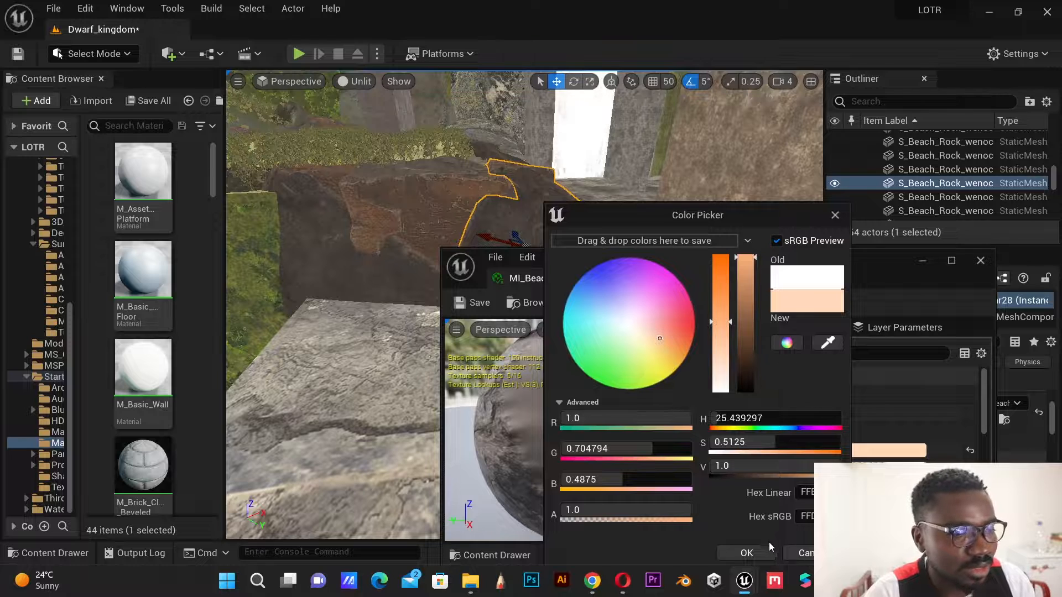
pyautogui.click(747, 553)
# Step: Save the beach rock's material instance and minimize its editor window
pyautogui.moveTo(741, 270); pyautogui.dragTo(743, 223)
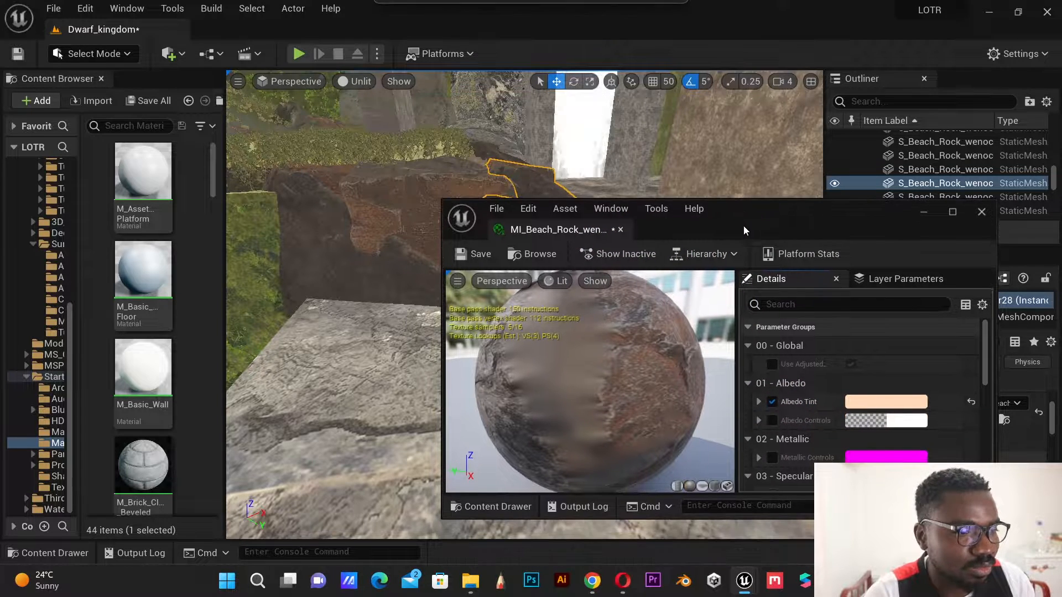
pyautogui.click(758, 402)
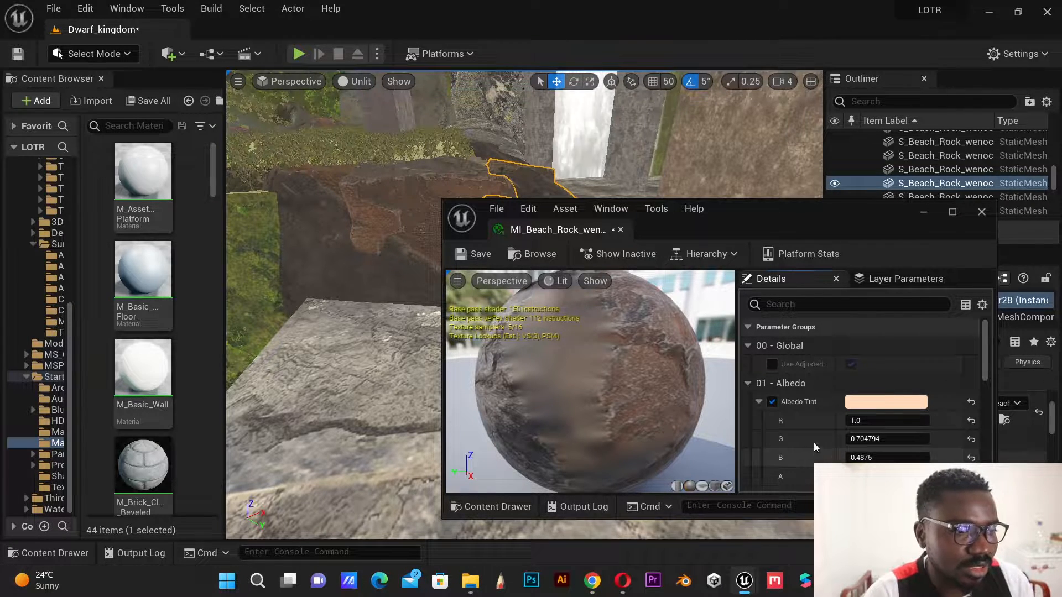
pyautogui.moveTo(814, 219); pyautogui.dragTo(727, 177)
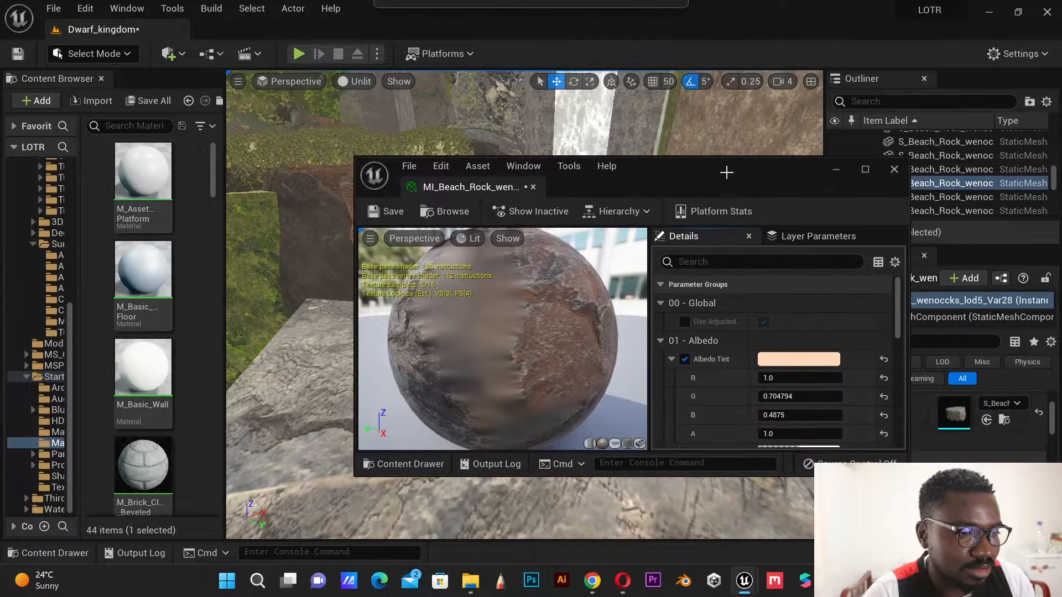
pyautogui.click(393, 212)
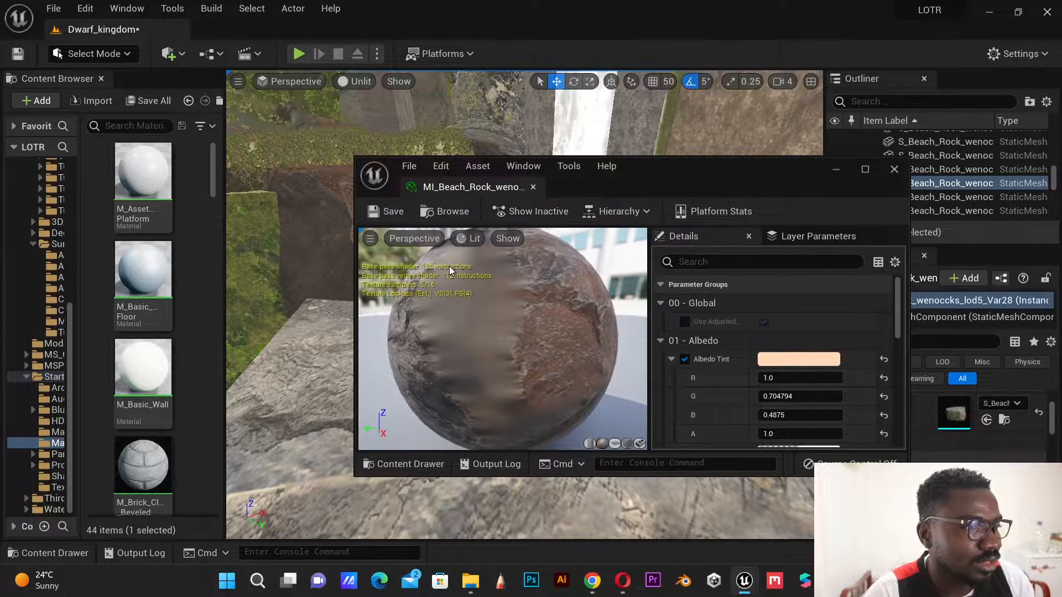
pyautogui.click(835, 171)
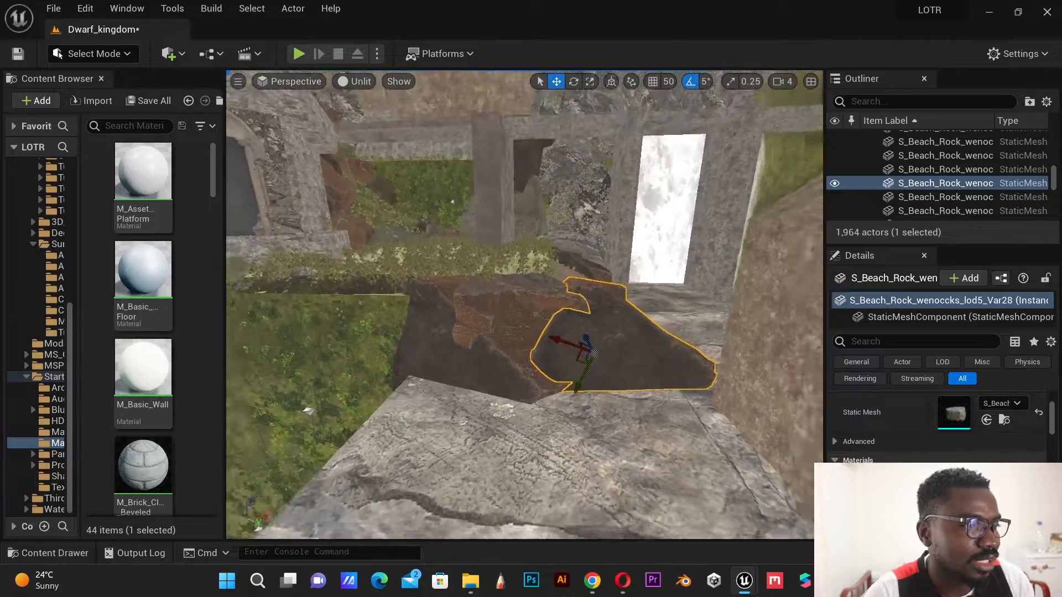
pyautogui.scroll(-6, 612, 276)
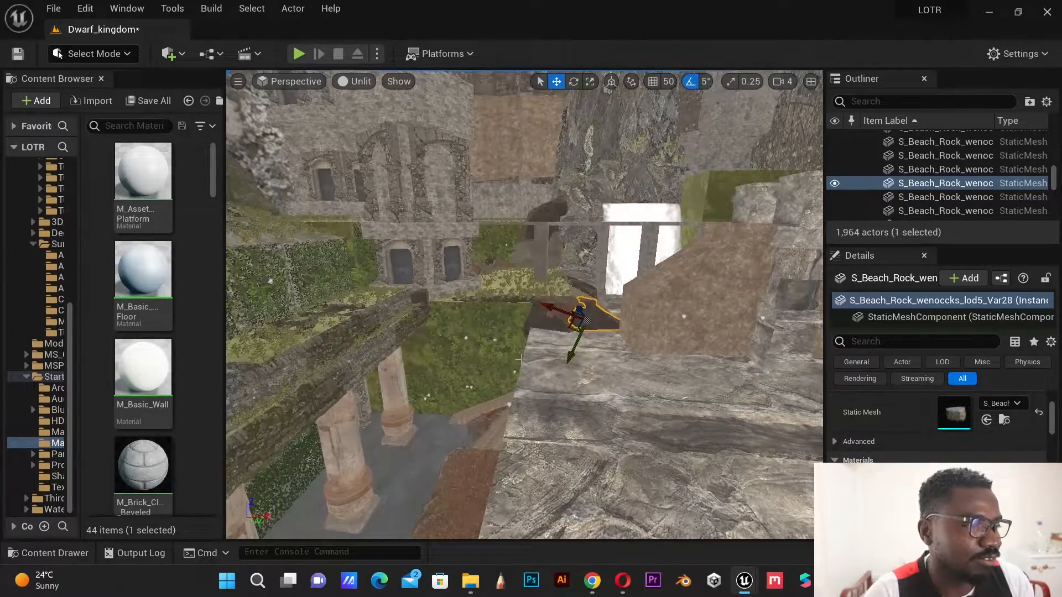
pyautogui.click(526, 362)
pyautogui.moveTo(527, 362); pyautogui.dragTo(545, 381, button='right')
pyautogui.press('w')
pyautogui.doubleClick(953, 486)
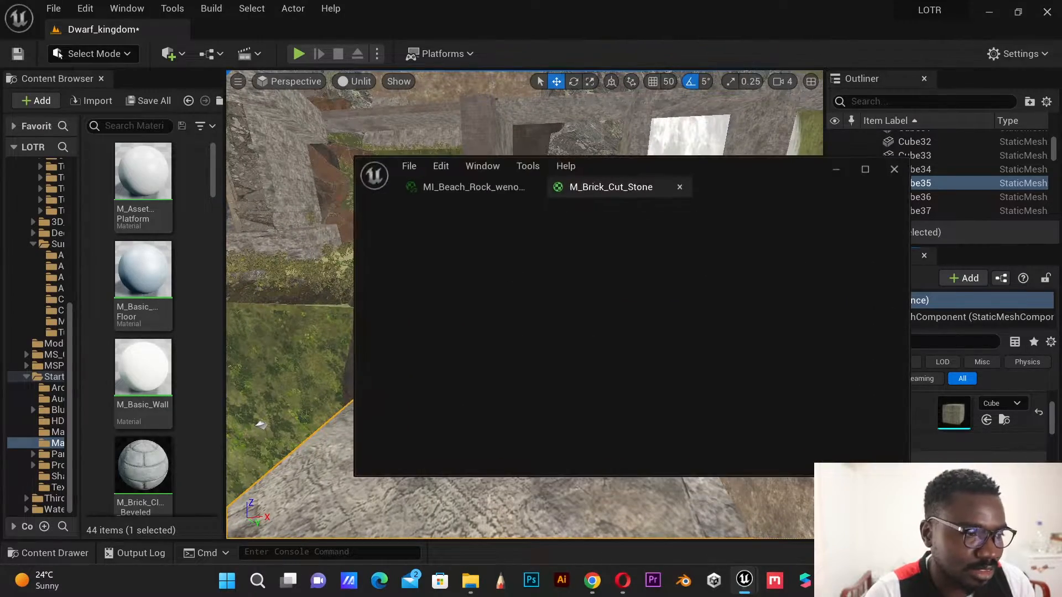
pyautogui.scroll(-5, 766, 328)
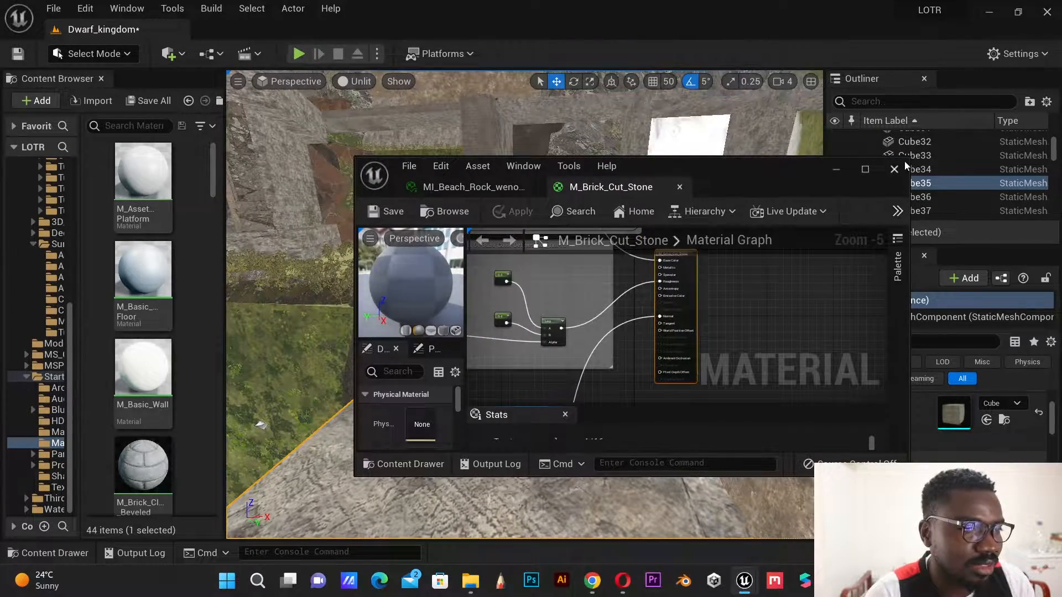
pyautogui.click(894, 169)
# Step: Select the dark beach rock on the stone platform and open its material instance in a floating editor window over the viewport
pyautogui.click(620, 369)
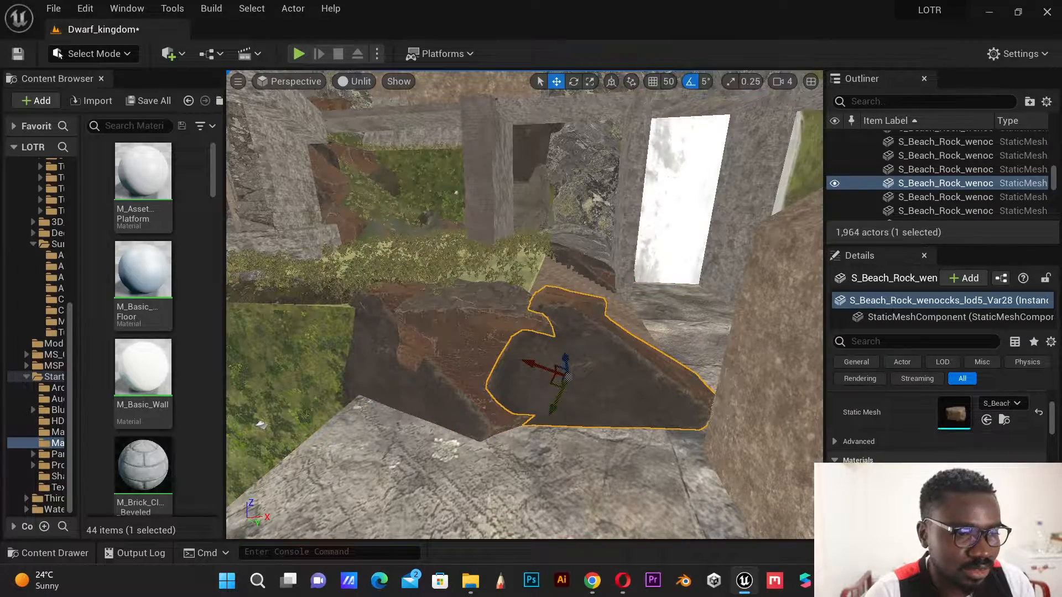
pyautogui.doubleClick(953, 486)
pyautogui.moveTo(118, 30); pyautogui.dragTo(601, 166)
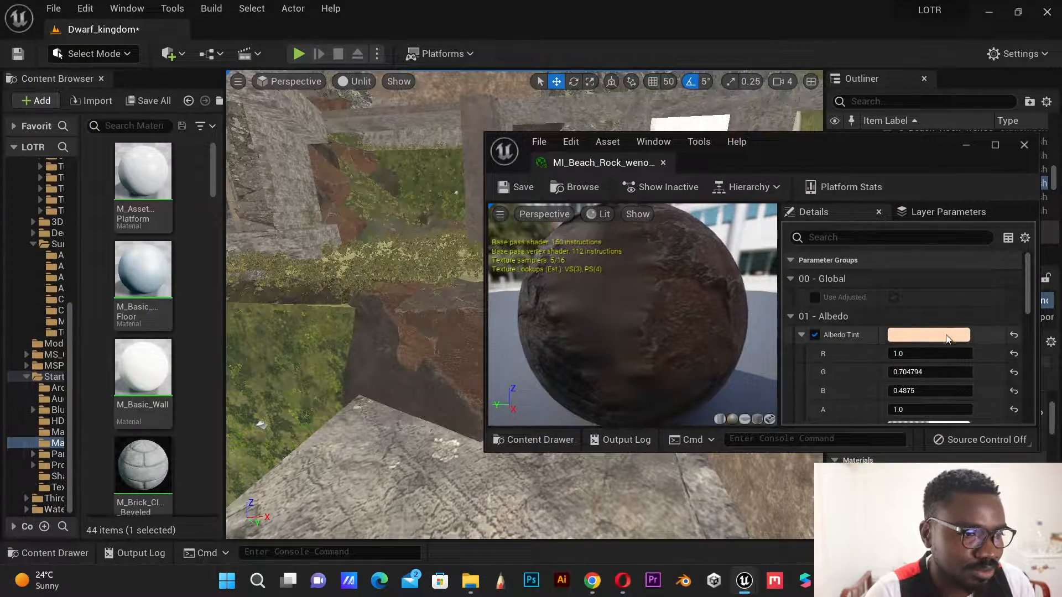
# Step: Change the beach rock material's Albedo Tint to a light green with R 0.785097, G 1.0 and B 0.495833
pyautogui.click(927, 334)
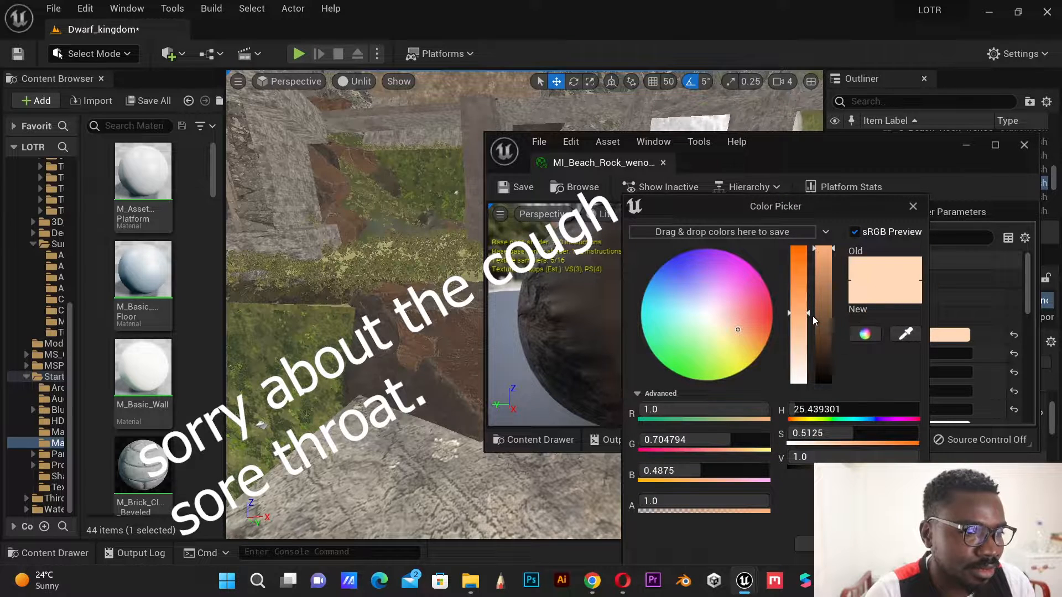
pyautogui.moveTo(811, 314); pyautogui.dragTo(797, 382)
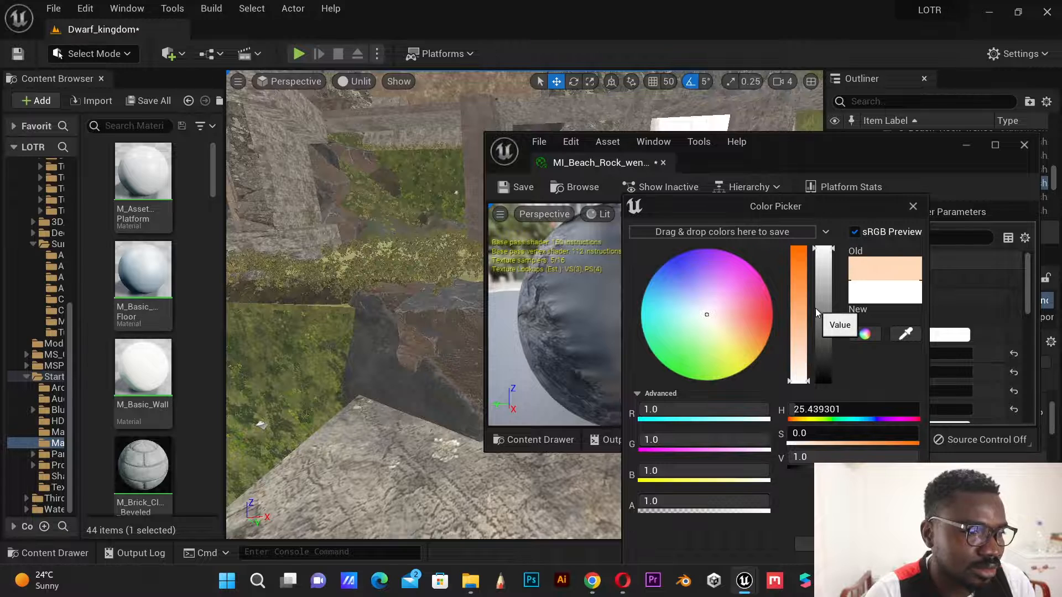
pyautogui.moveTo(798, 344); pyautogui.dragTo(789, 357)
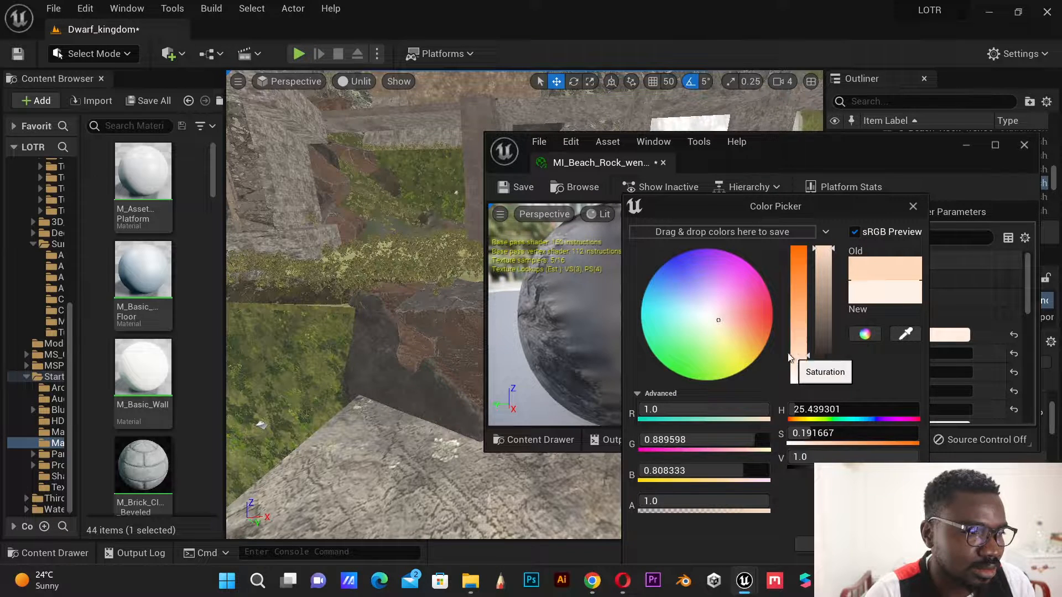
pyautogui.moveTo(720, 325); pyautogui.dragTo(716, 334)
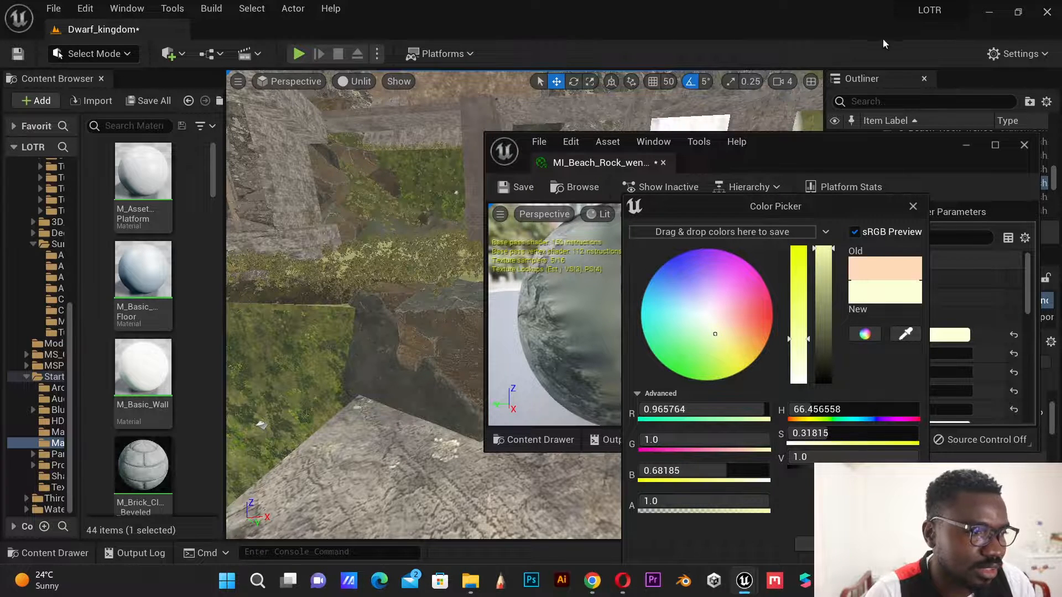
pyautogui.moveTo(848, 149); pyautogui.dragTo(914, 114)
pyautogui.moveTo(708, 334); pyautogui.dragTo(709, 339)
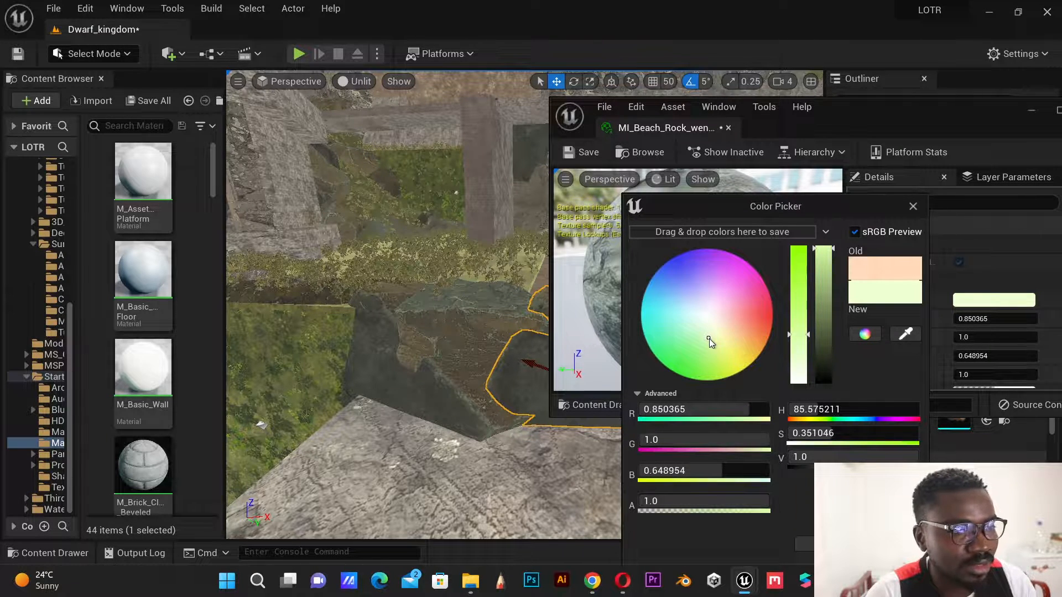
pyautogui.moveTo(801, 335); pyautogui.dragTo(807, 301)
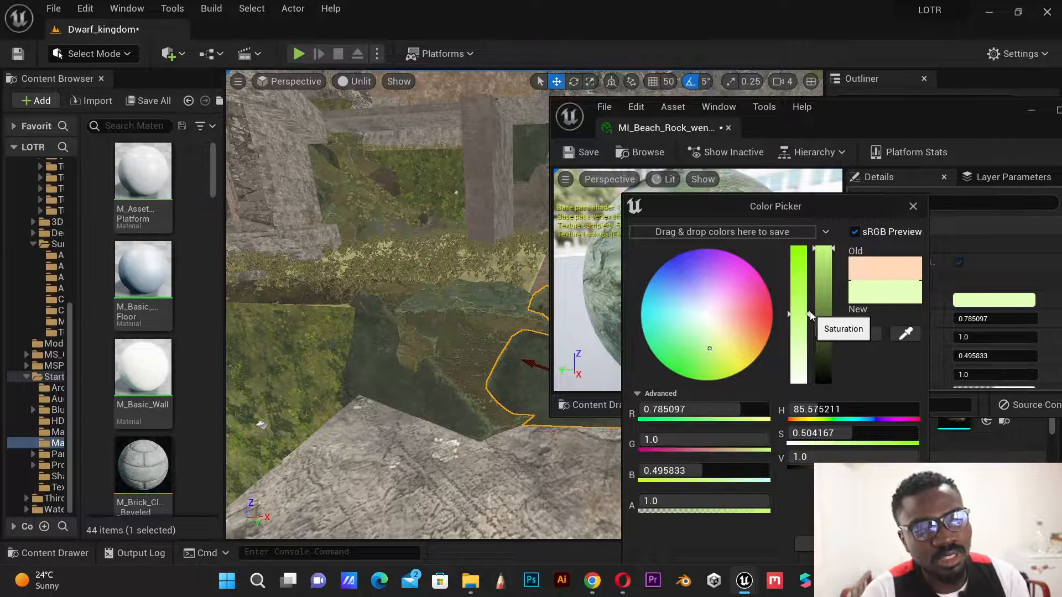
pyautogui.click(828, 544)
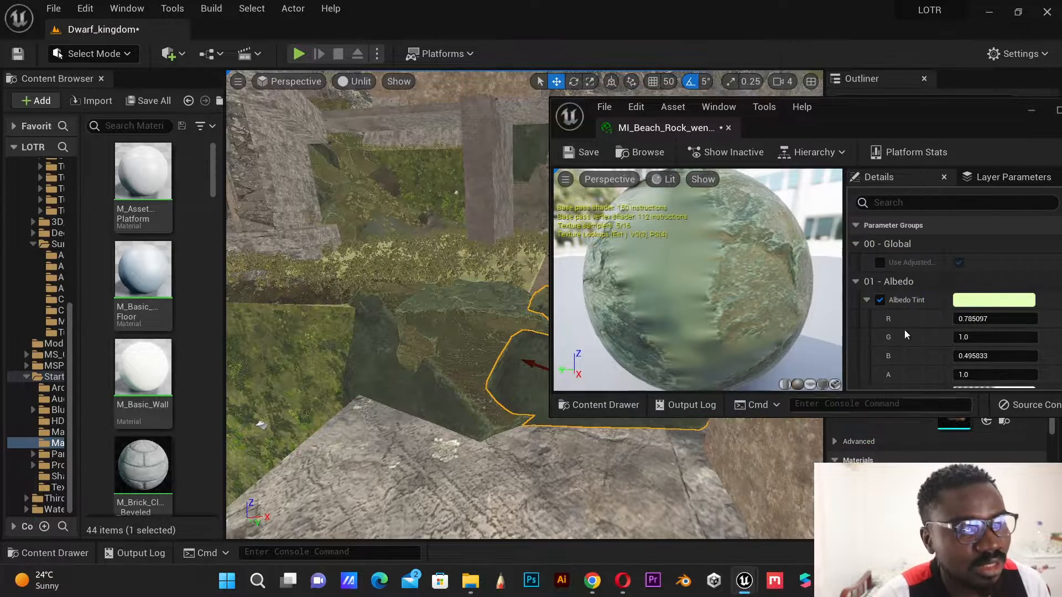
# Step: Save the green-tinted beach rock material instance and minimize its editor window
pyautogui.moveTo(1042, 106); pyautogui.dragTo(951, 114)
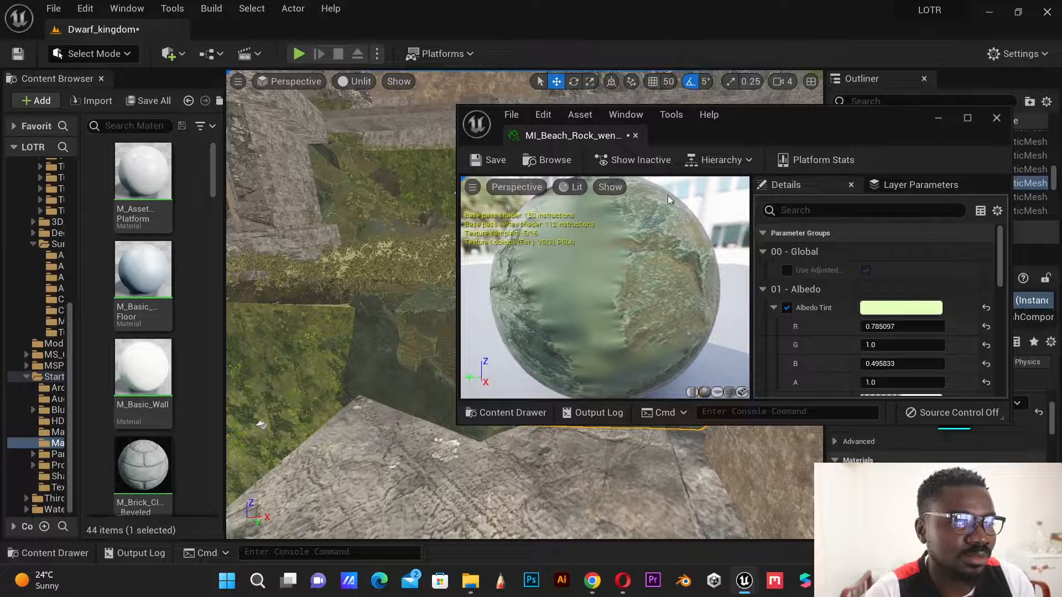
pyautogui.click(493, 162)
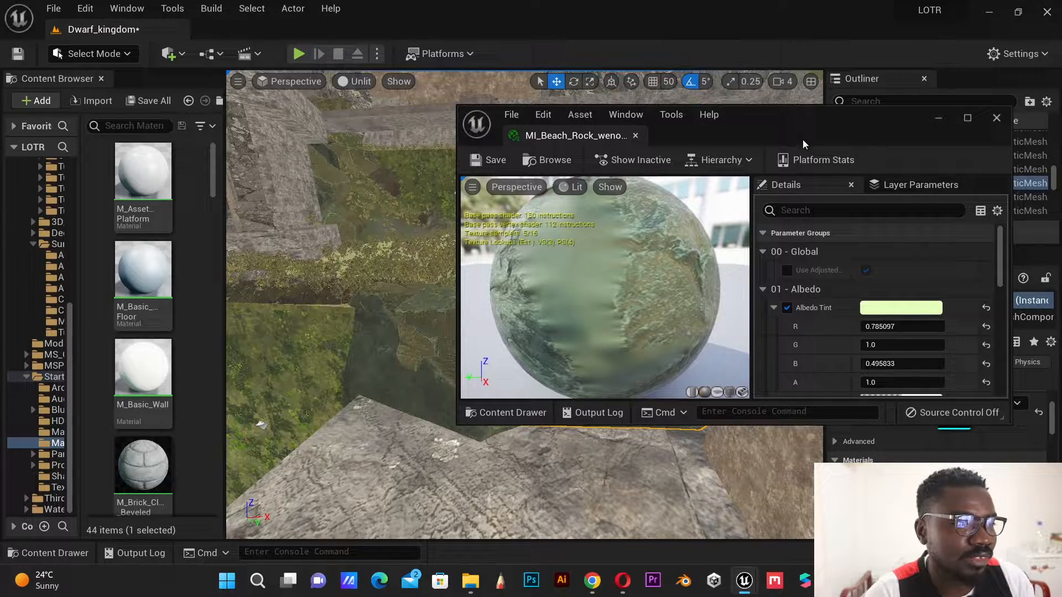
pyautogui.click(937, 121)
# Step: Switch the level viewport to Lit and examine the tinted rocks and their surroundings from several angles
pyautogui.moveTo(595, 310); pyautogui.dragTo(625, 279, button='right')
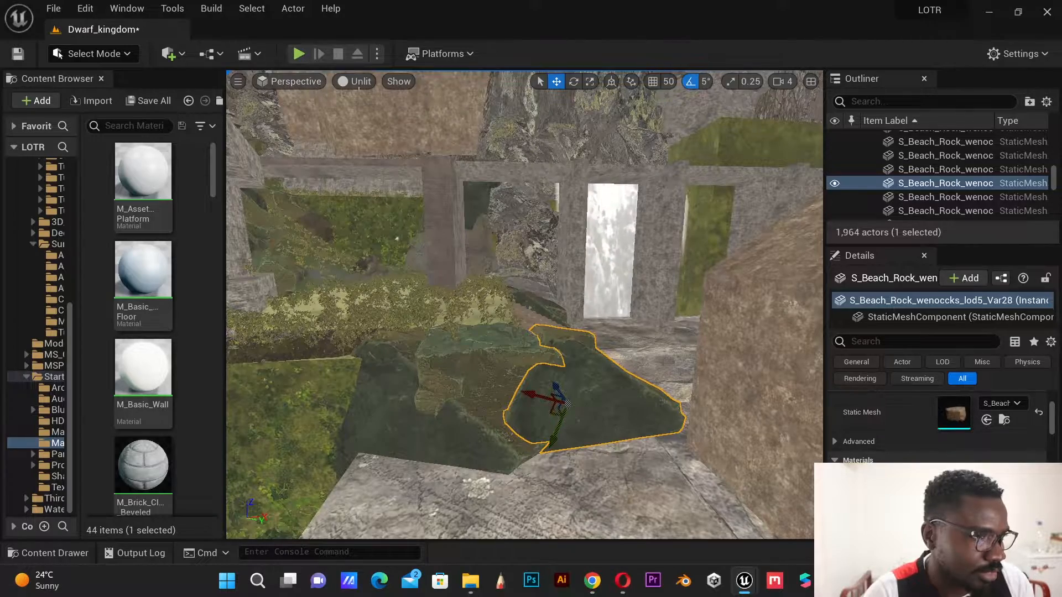
pyautogui.click(356, 82)
pyautogui.click(371, 117)
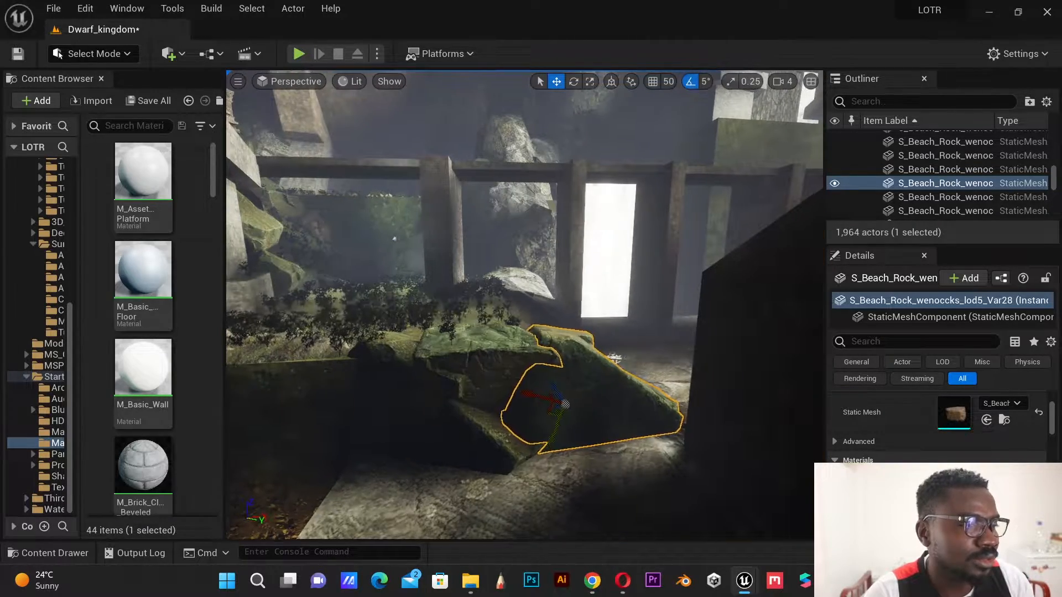
pyautogui.click(573, 298)
pyautogui.moveTo(592, 406); pyautogui.dragTo(568, 407, button='right')
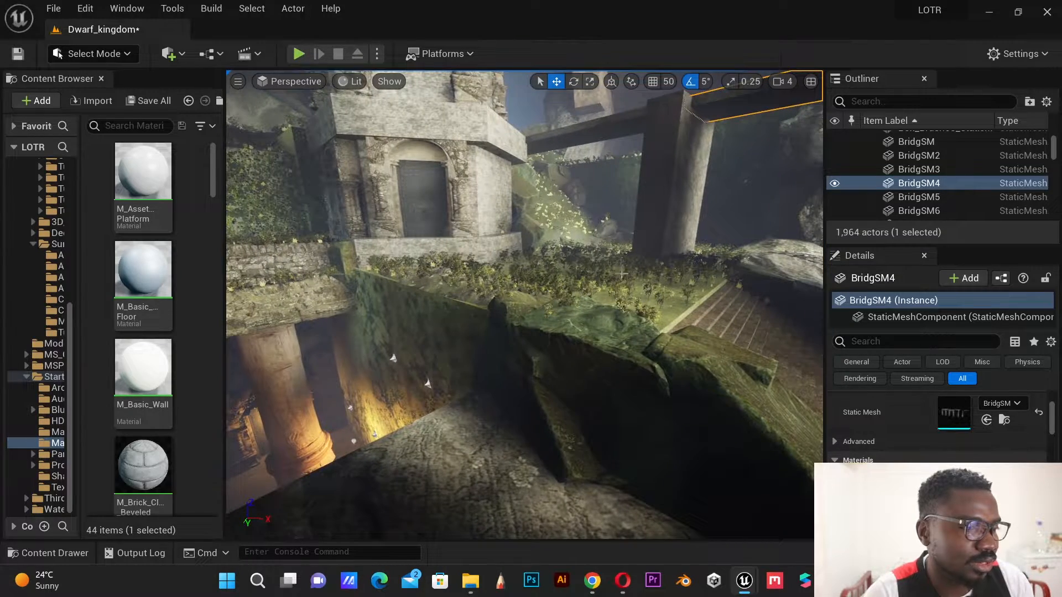
pyautogui.moveTo(526, 310); pyautogui.dragTo(480, 347, button='right')
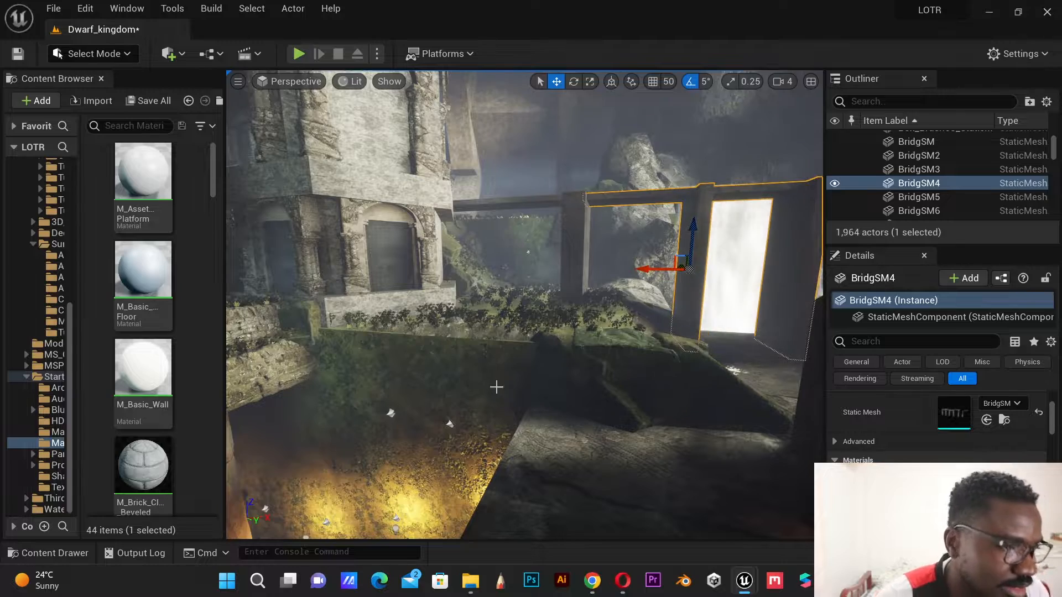
pyautogui.moveTo(365, 411); pyautogui.dragTo(513, 339, button='right')
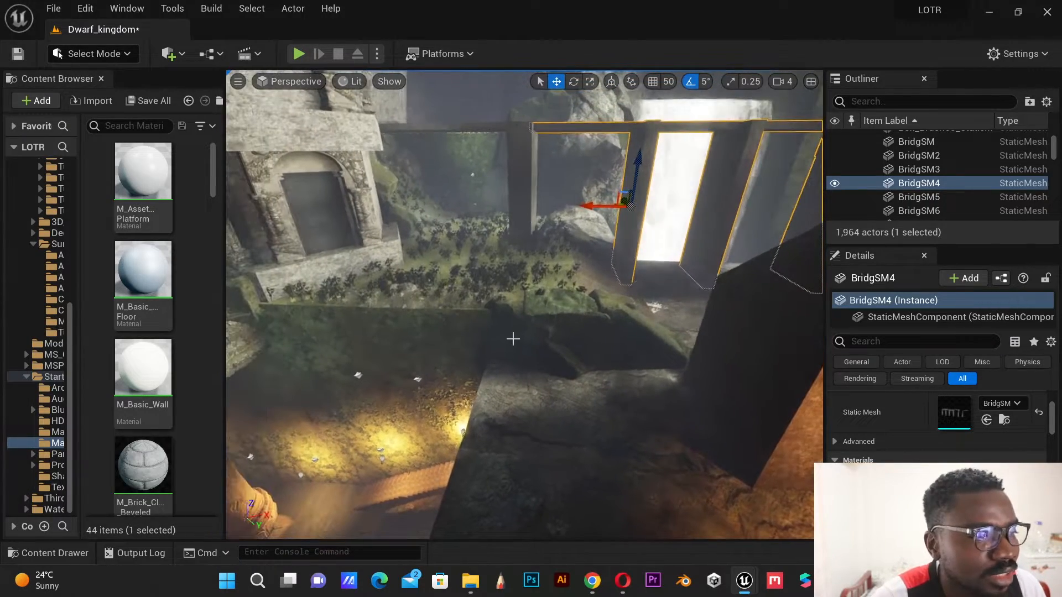
pyautogui.moveTo(583, 324)
pyautogui.mouseDown(button='right')
pyautogui.moveTo(575, 287)
pyautogui.moveTo(585, 354)
pyautogui.moveTo(581, 316)
pyautogui.moveTo(563, 366)
pyautogui.moveTo(570, 344)
pyautogui.moveTo(553, 339)
pyautogui.moveTo(580, 334)
pyautogui.mouseUp(button='right')
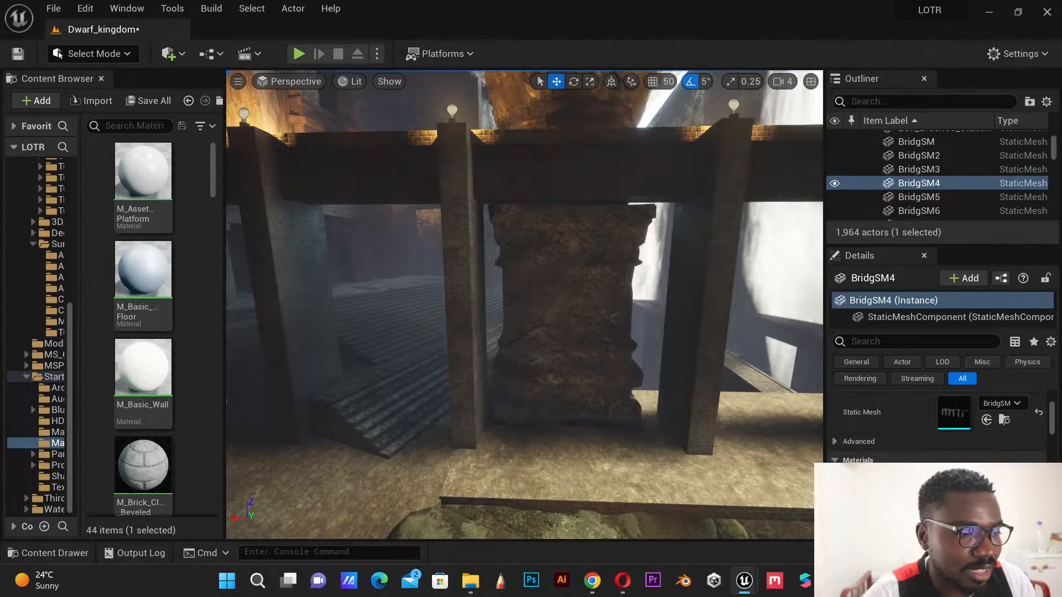
pyautogui.moveTo(467, 423); pyautogui.dragTo(599, 401, button='right')
pyautogui.press('w')
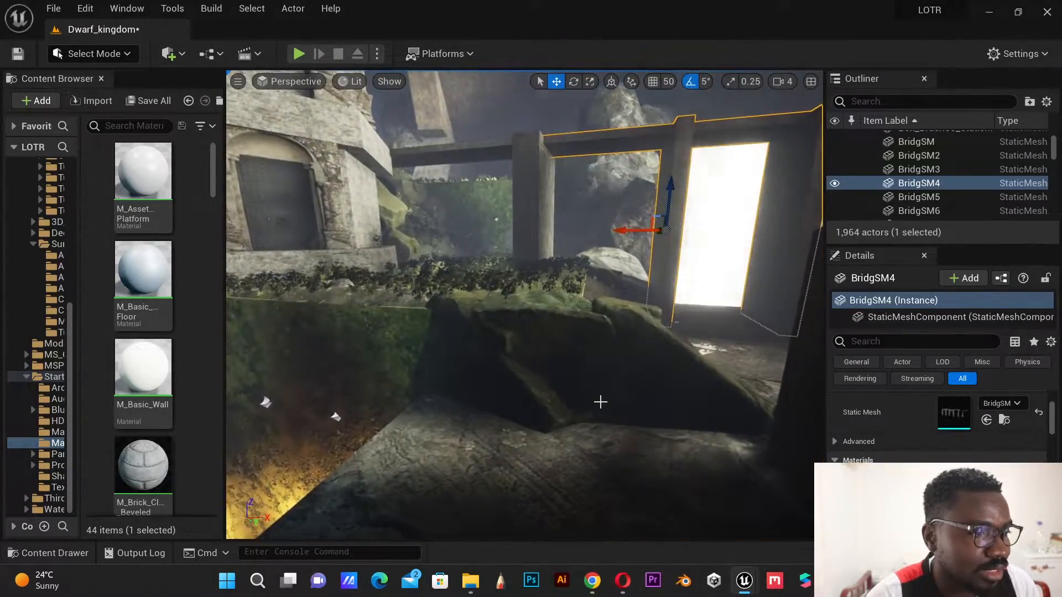
# Step: Reopen the beach rock's material instance and open the Albedo texture assigned under 07 - Texture Maps
pyautogui.click(611, 387)
pyautogui.doubleClick(954, 489)
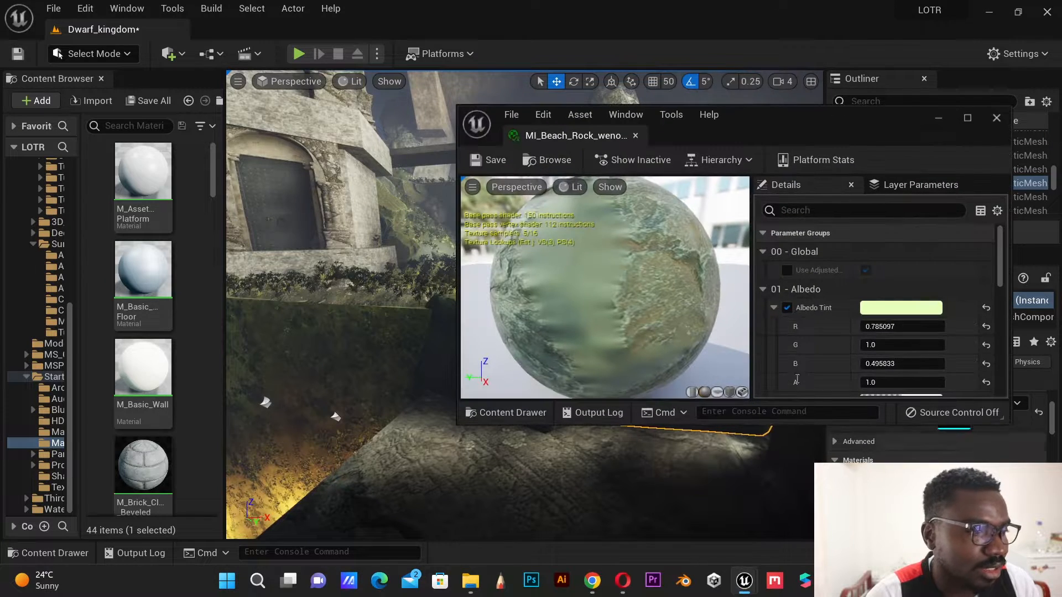
pyautogui.scroll(-5, 922, 359)
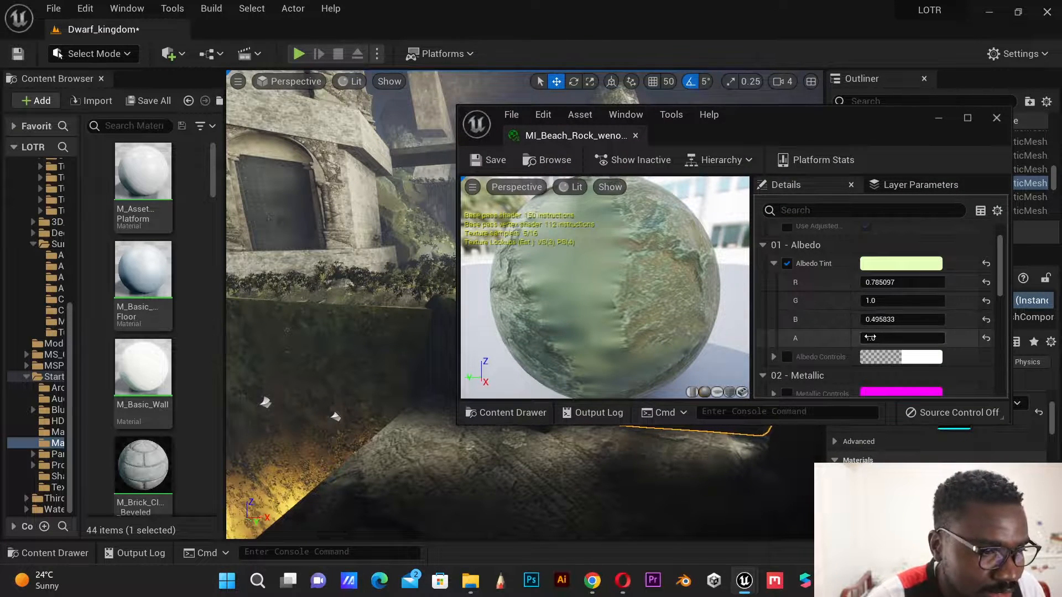
pyautogui.scroll(-3, 867, 339)
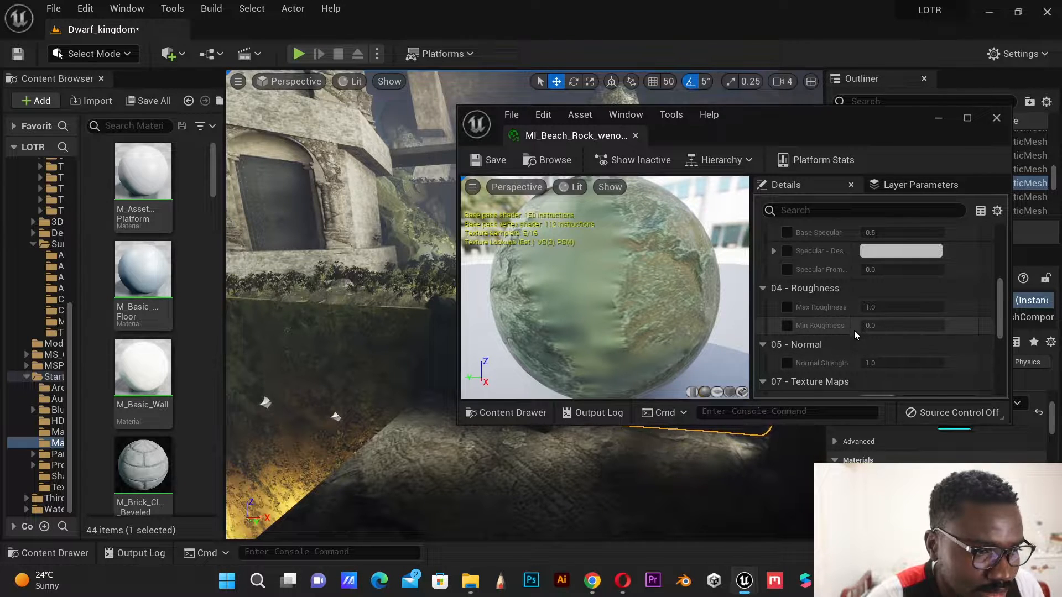
pyautogui.scroll(-3, 854, 330)
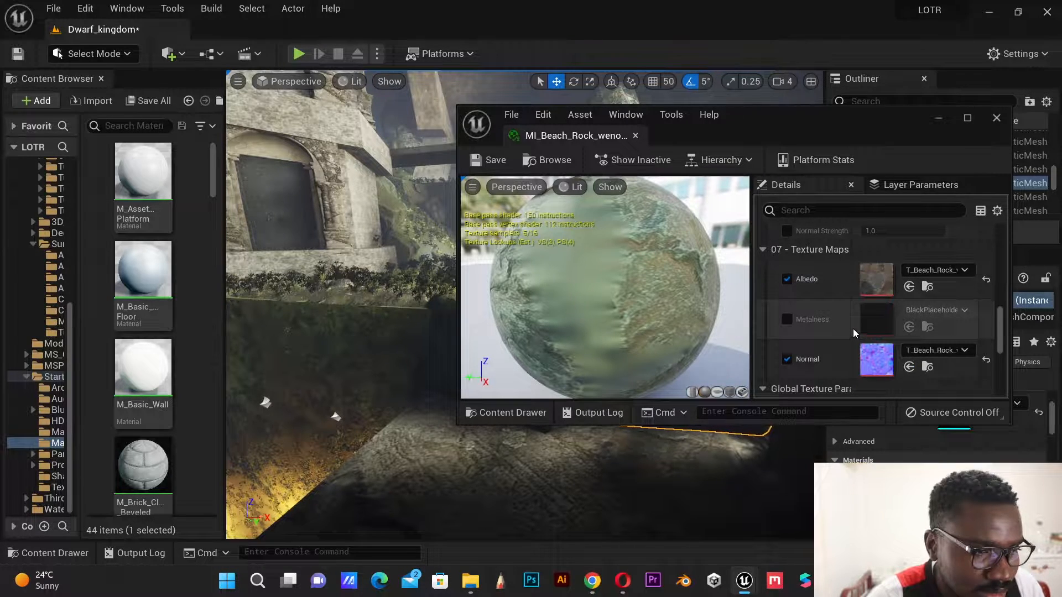
pyautogui.scroll(-2, 852, 329)
pyautogui.scroll(1, 853, 328)
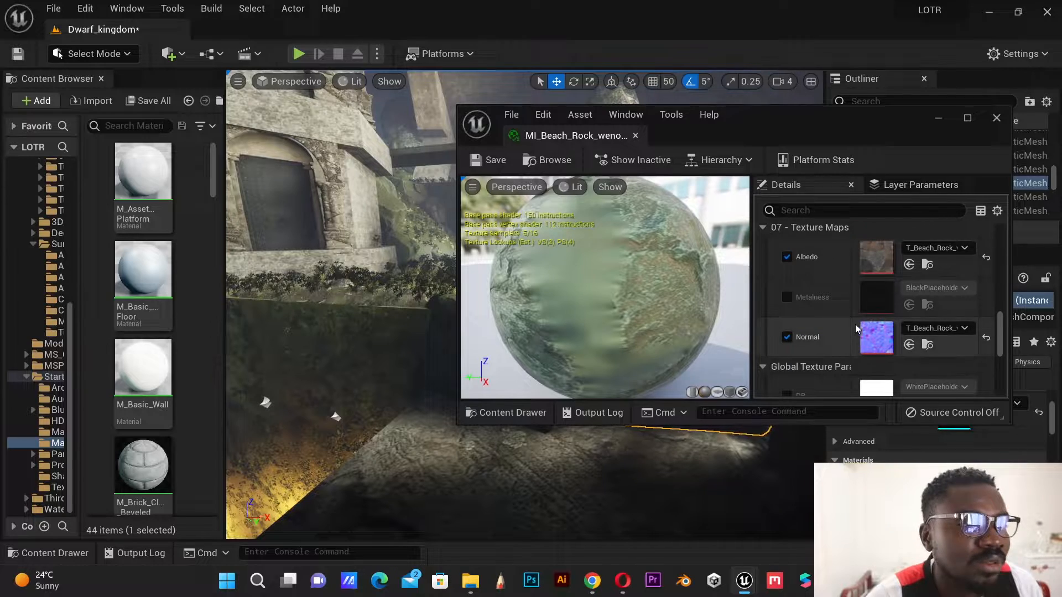
pyautogui.doubleClick(876, 255)
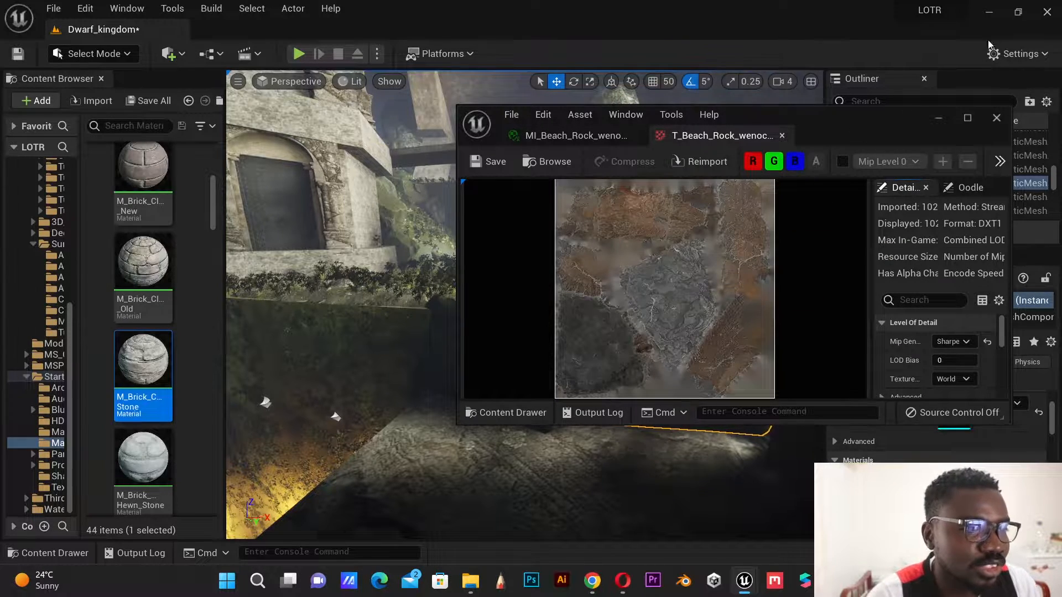
# Step: Inspect the Albedo texture in a maximized editor, and restore it as a floating window over the lower part of the viewport
pyautogui.click(966, 123)
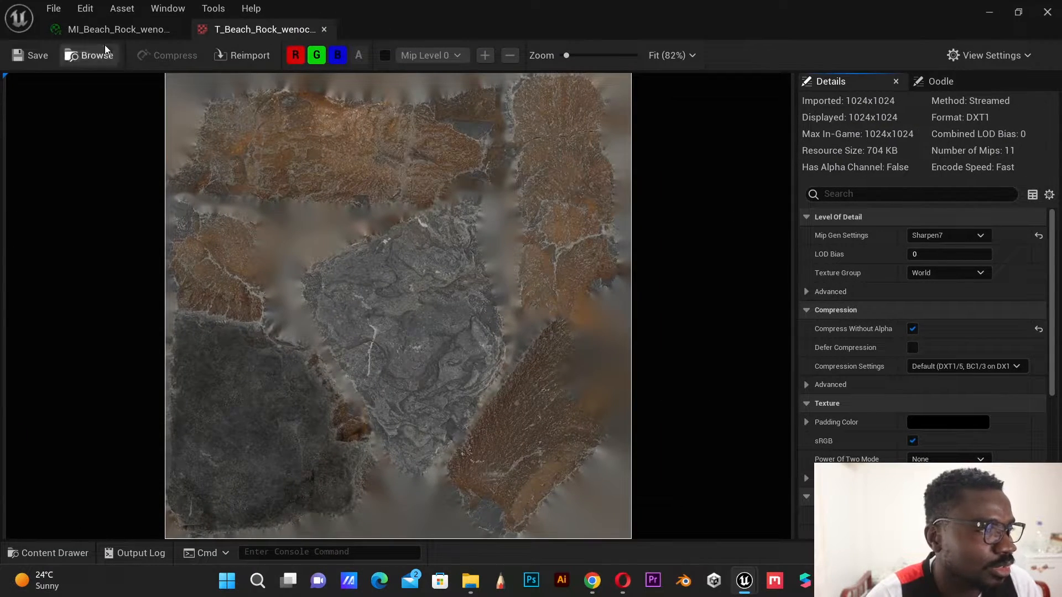
pyautogui.click(1019, 14)
pyautogui.moveTo(846, 113); pyautogui.dragTo(638, 227)
# Step: Filter the texture's details by "brigh" and adjust its first Brightness value under Adjustments
pyautogui.scroll(-5, 727, 476)
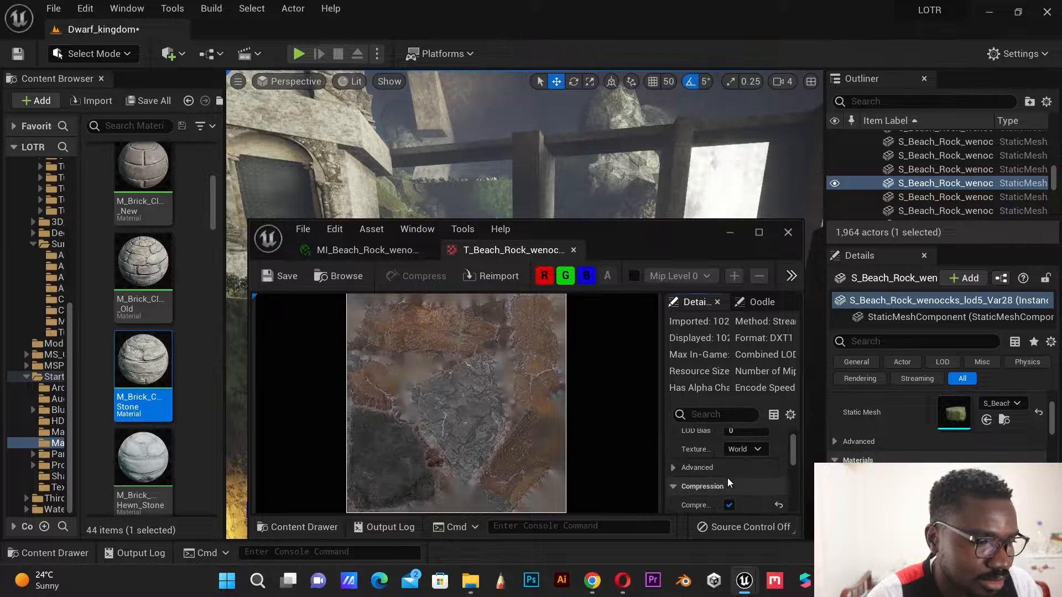
pyautogui.click(714, 420)
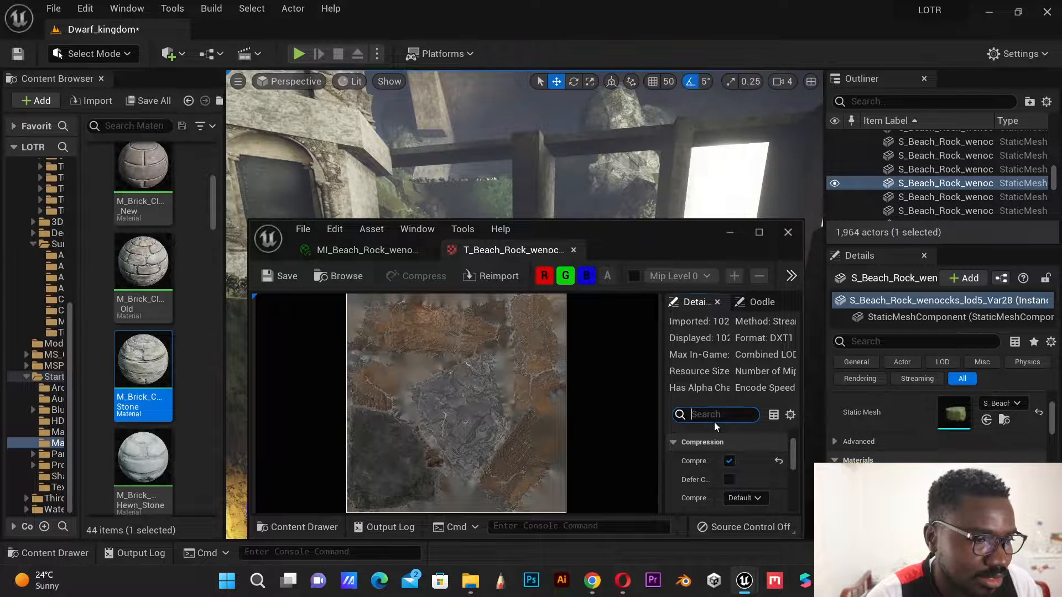
pyautogui.write('b')
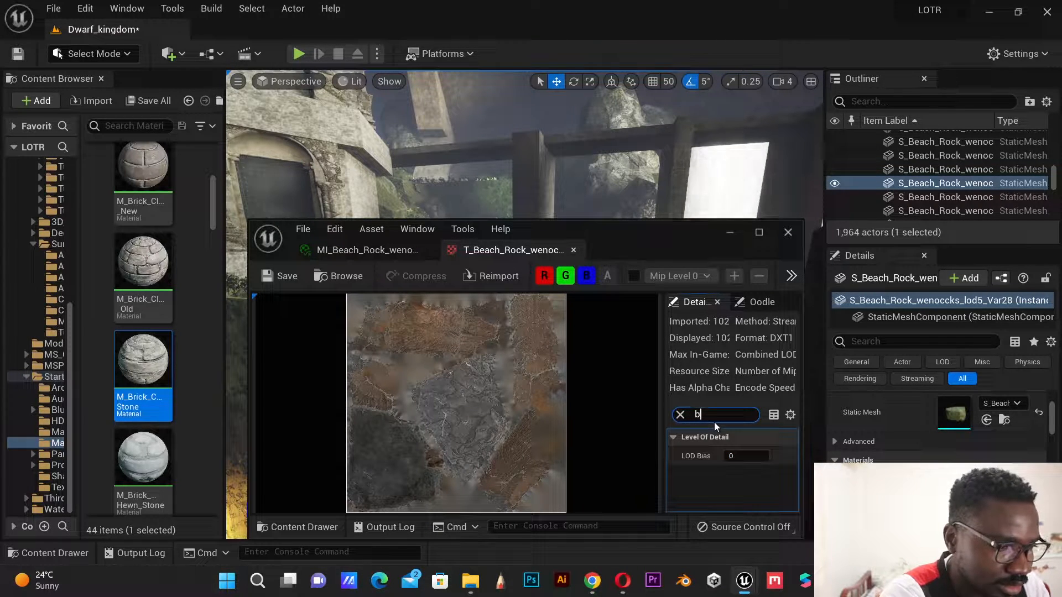
pyautogui.write('irigh')
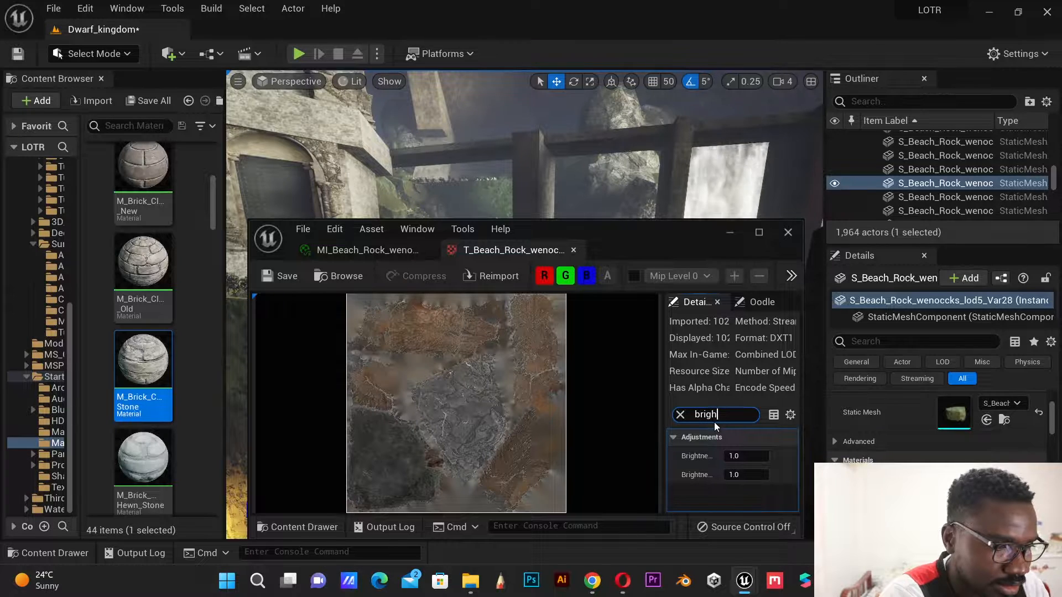
pyautogui.click(746, 455)
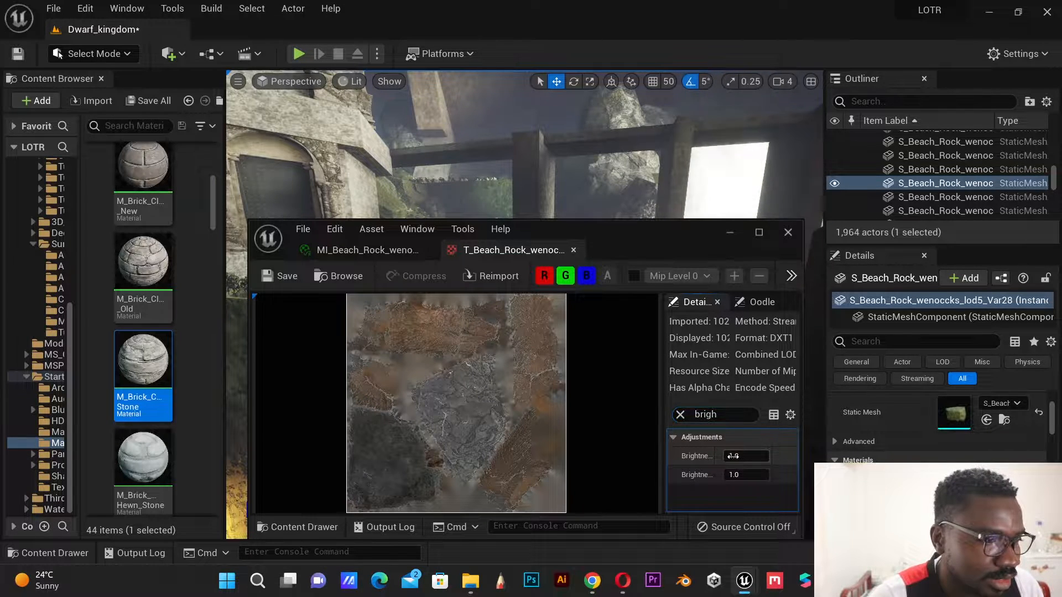
pyautogui.moveTo(746, 455); pyautogui.dragTo(713, 456)
# Step: Move the texture editor window clear of the selected rock and switch the level viewport back to Unlit
pyautogui.moveTo(685, 238); pyautogui.dragTo(1017, 262)
pyautogui.moveTo(443, 309); pyautogui.dragTo(512, 311, button='right')
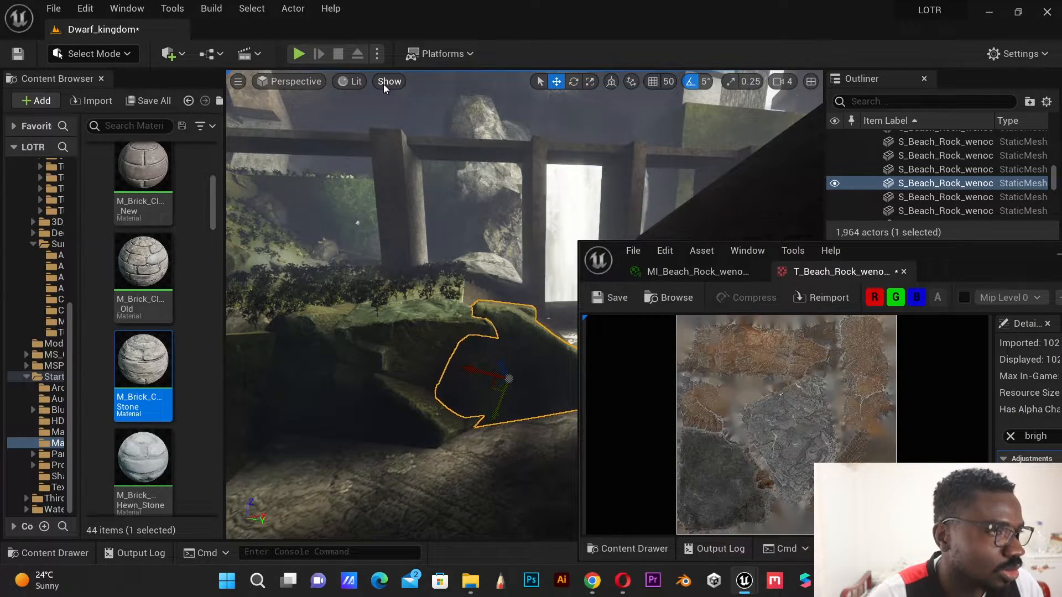
pyautogui.click(354, 82)
pyautogui.click(378, 133)
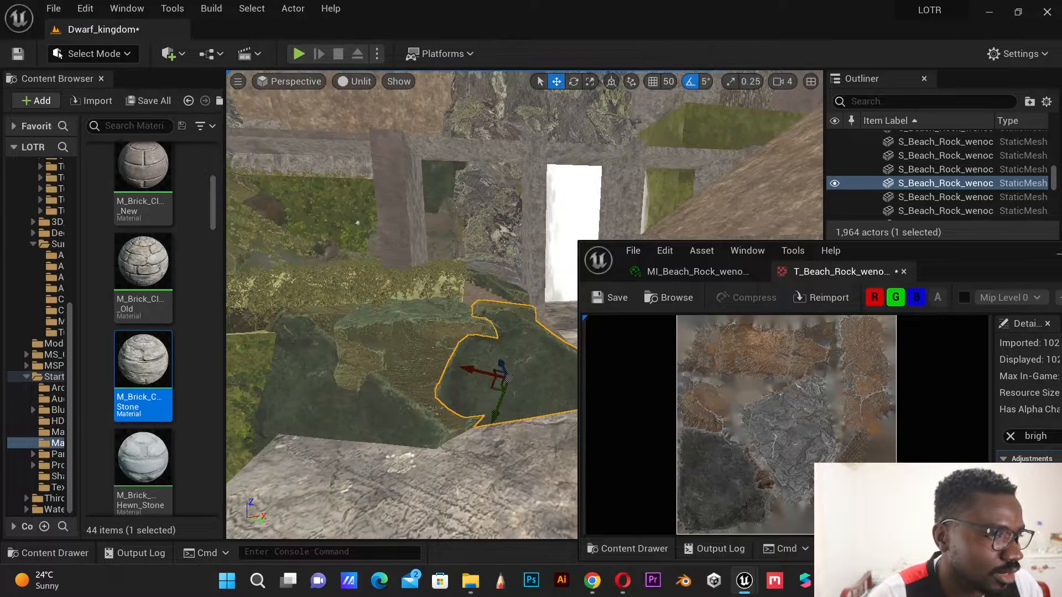
# Step: Set the first Brightness adjustment of the beach rock's Albedo texture to 2 and save the texture
pyautogui.moveTo(421, 260); pyautogui.dragTo(376, 276, button='right')
pyautogui.moveTo(910, 260); pyautogui.dragTo(827, 197)
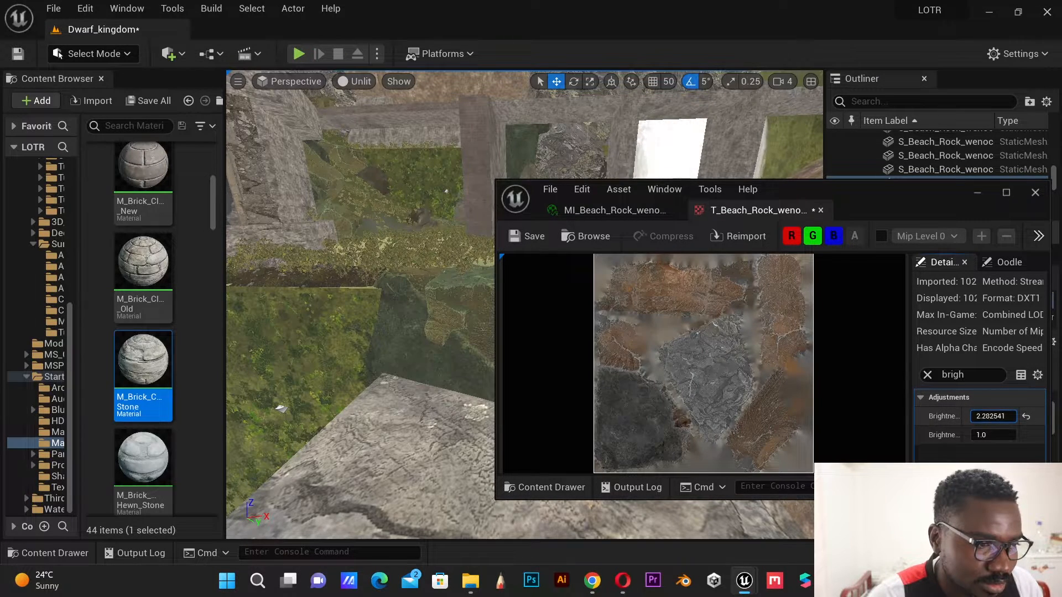
pyautogui.click(989, 416)
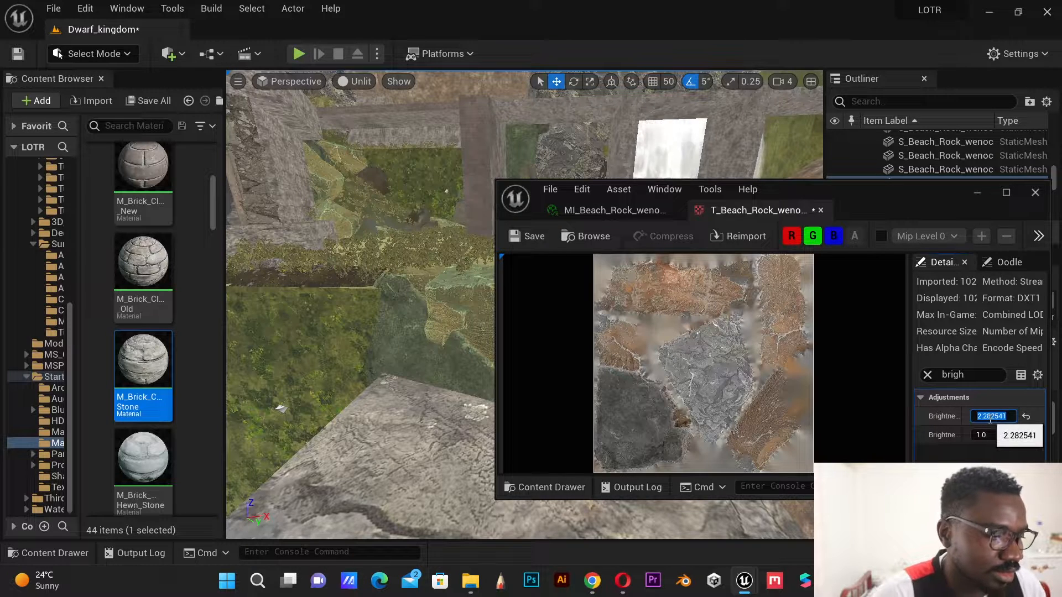
pyautogui.write('2')
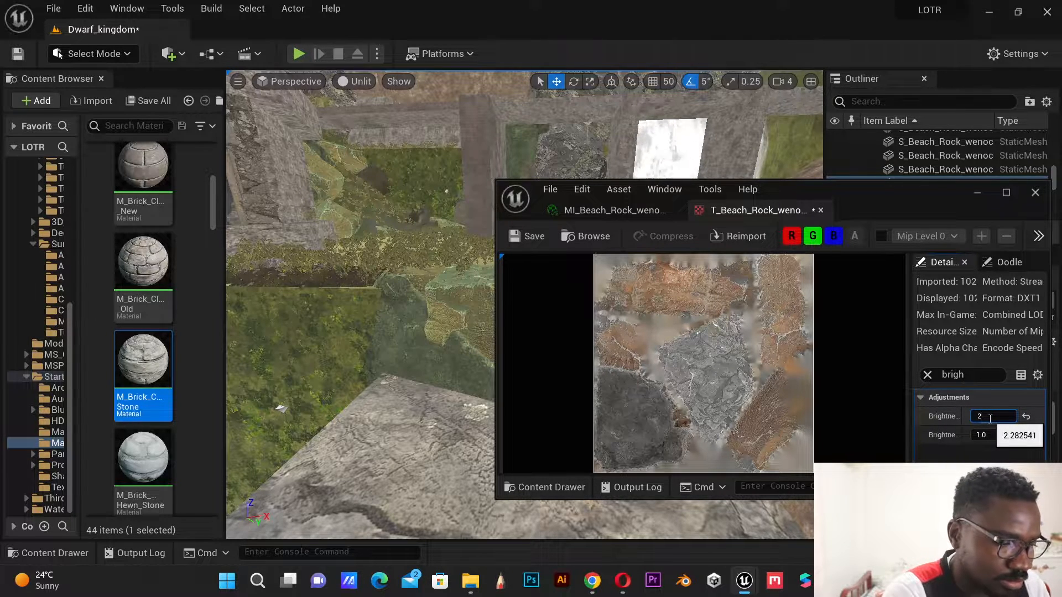
pyautogui.press('Return')
pyautogui.moveTo(830, 191); pyautogui.dragTo(837, 217)
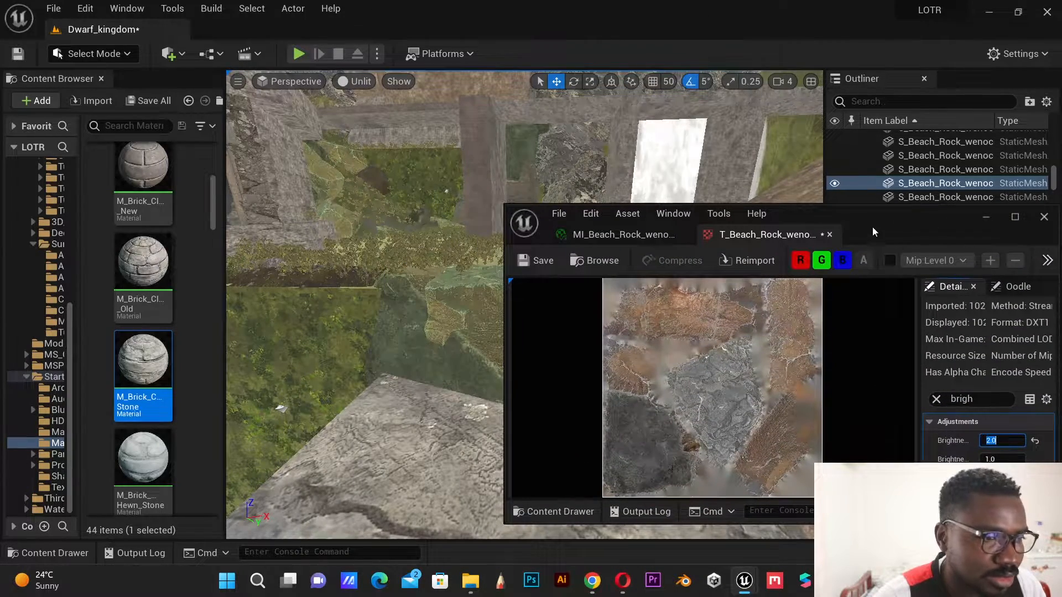
pyautogui.click(543, 260)
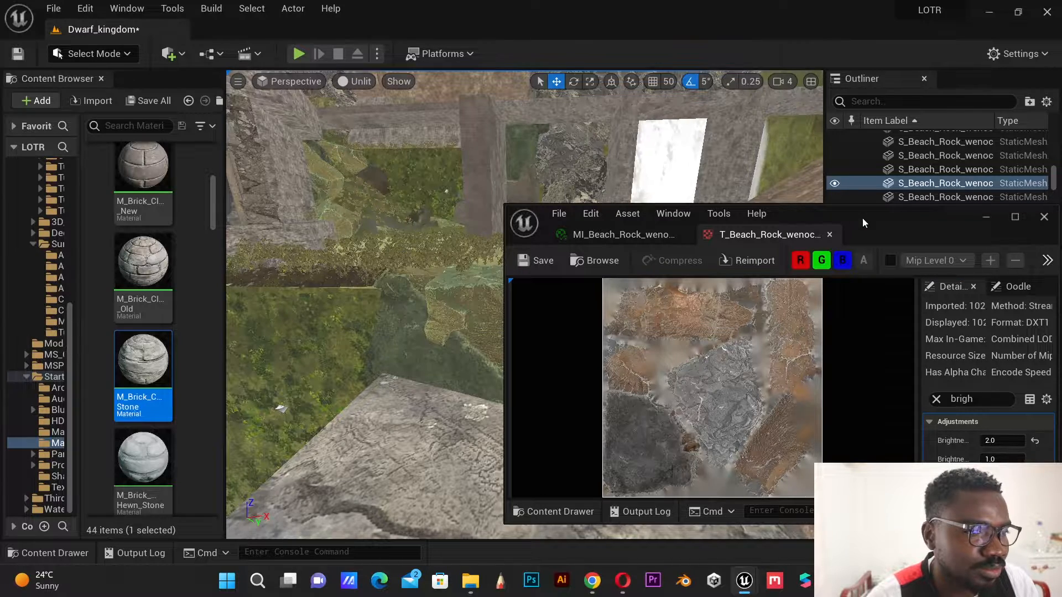
# Step: Change the Albedo Tint in the beach rock's material instance to pale yellow, about R 0.948, G 1.0, B 0.652
pyautogui.moveTo(862, 218); pyautogui.dragTo(662, 244)
pyautogui.click(420, 260)
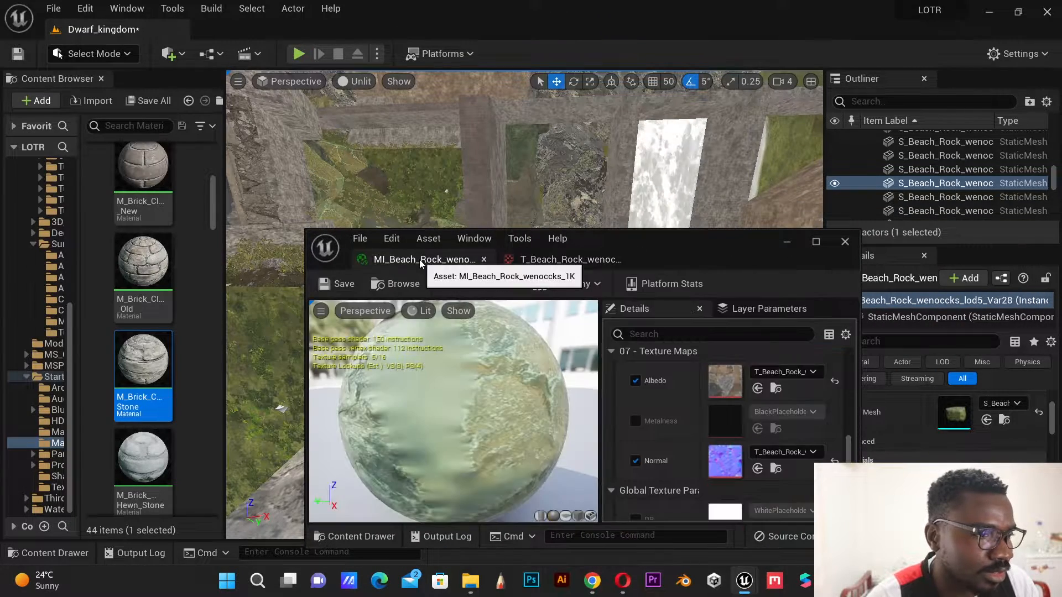
pyautogui.scroll(3, 741, 447)
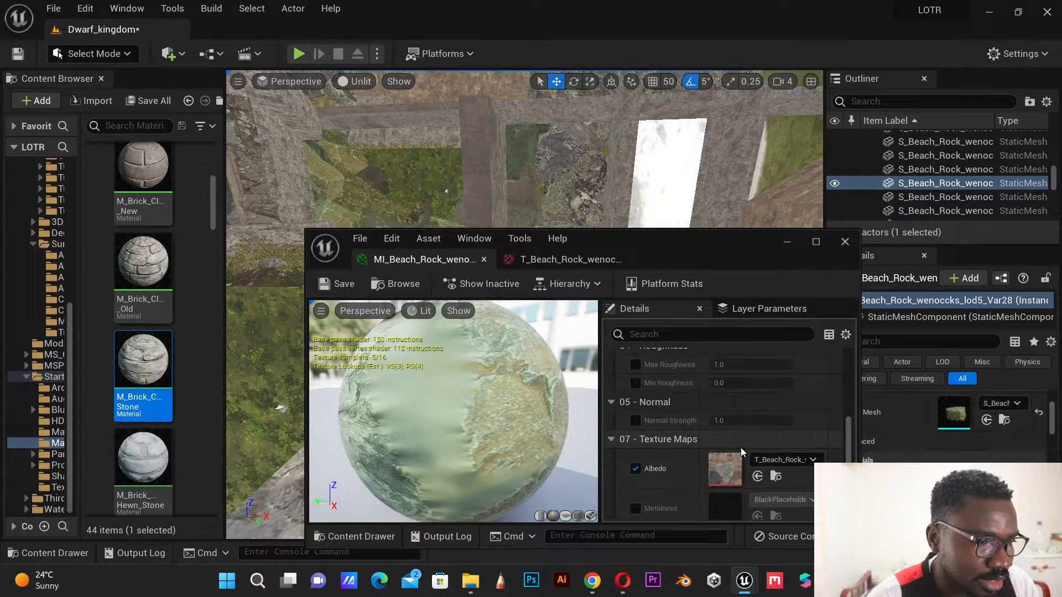
pyautogui.scroll(10, 741, 447)
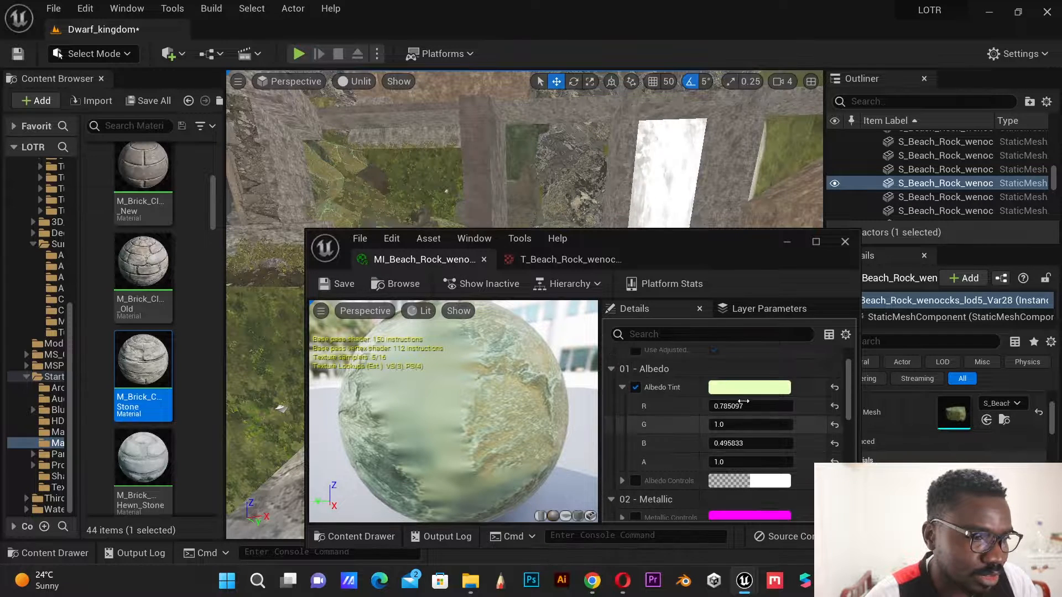
pyautogui.click(747, 387)
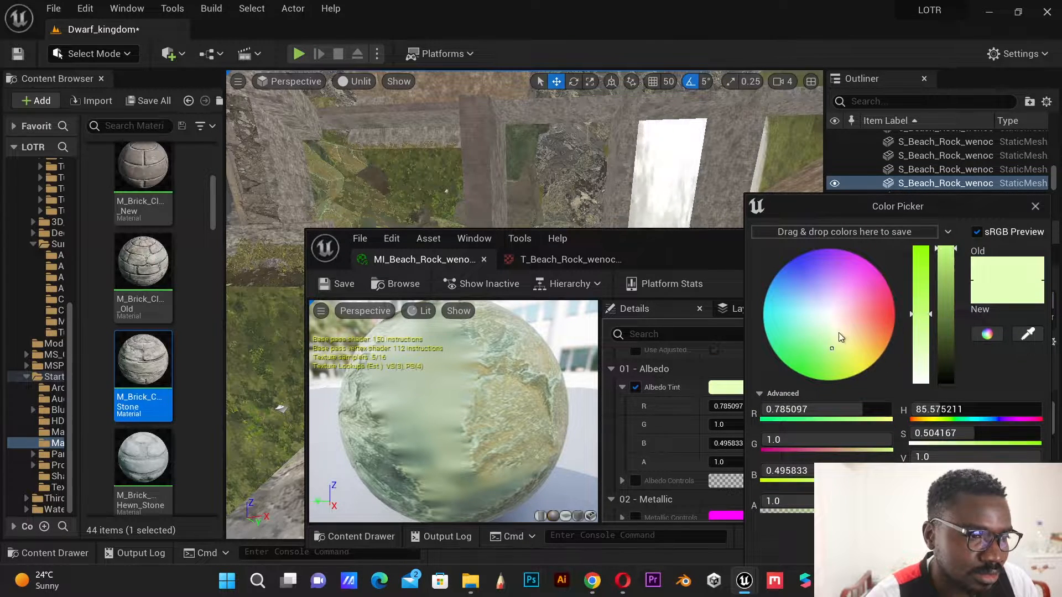
pyautogui.moveTo(840, 338); pyautogui.dragTo(831, 333)
pyautogui.moveTo(716, 246); pyautogui.dragTo(730, 388)
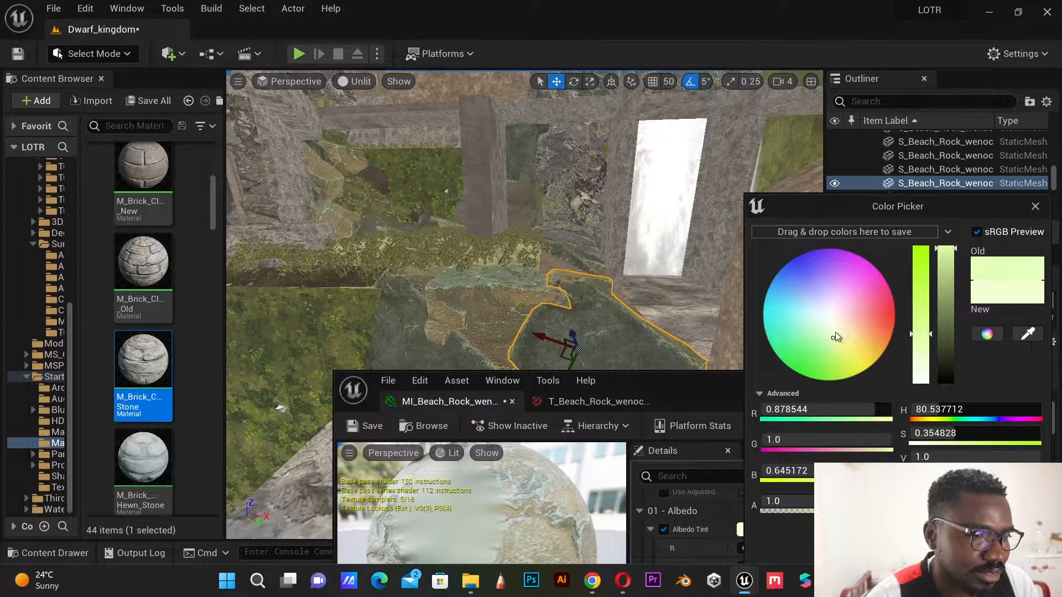
pyautogui.moveTo(835, 333)
pyautogui.mouseDown()
pyautogui.moveTo(830, 343)
pyautogui.moveTo(837, 336)
pyautogui.mouseUp()
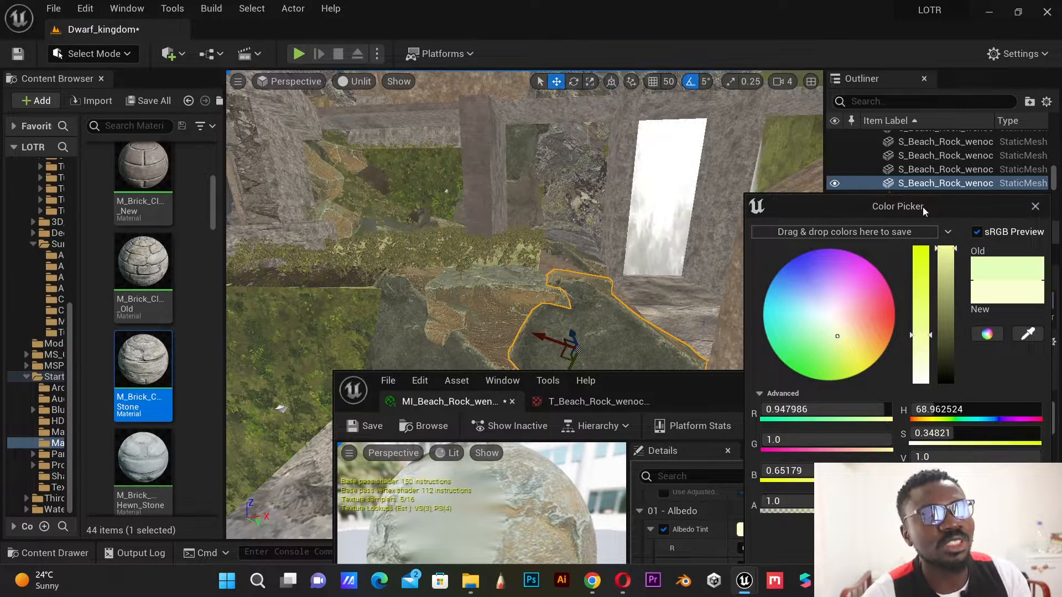
pyautogui.moveTo(922, 207); pyautogui.dragTo(858, 205)
pyautogui.click(903, 545)
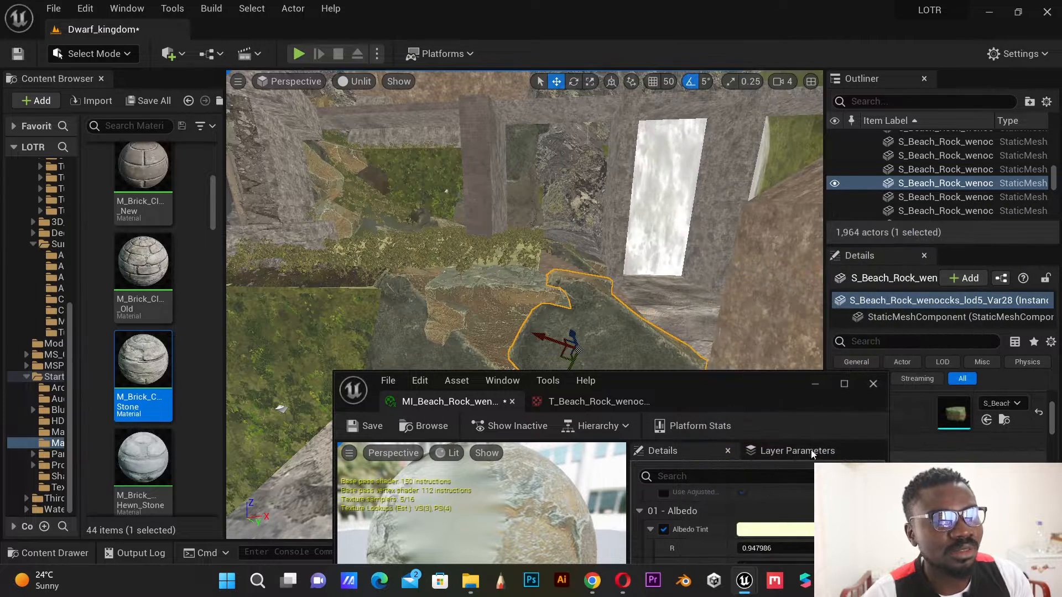
# Step: Save the beach rock's material instance and minimize its editor window
pyautogui.moveTo(782, 394); pyautogui.dragTo(780, 366)
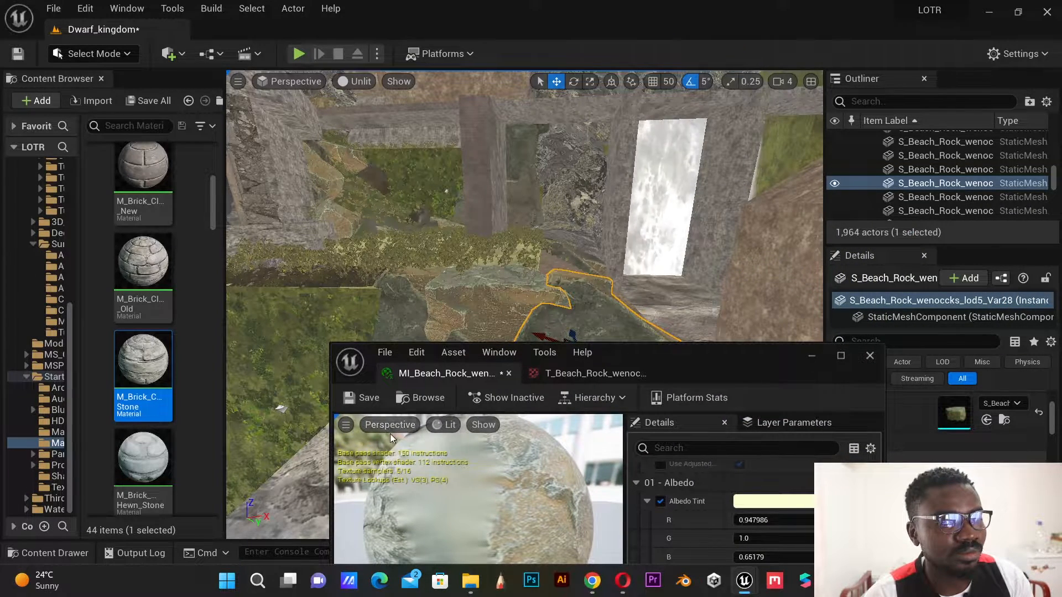
pyautogui.click(365, 397)
pyautogui.click(811, 356)
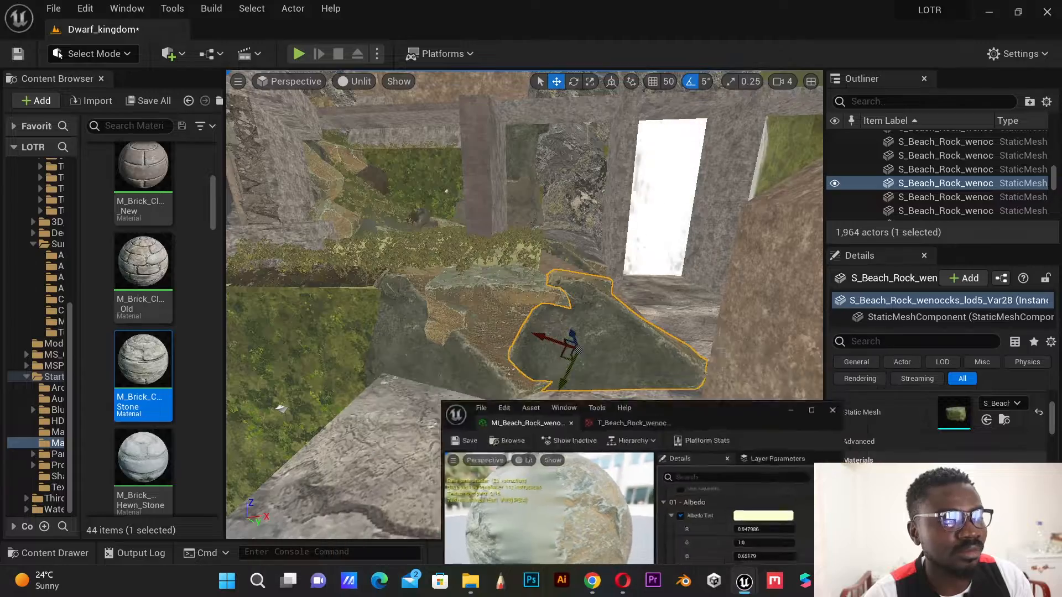
# Step: Examine how the retinted rocks blend with the surrounding buildings from farther back, selecting the stone floor block and a distant wall cube
pyautogui.click(501, 412)
pyautogui.moveTo(501, 412); pyautogui.dragTo(682, 406, button='right')
pyautogui.press('s')
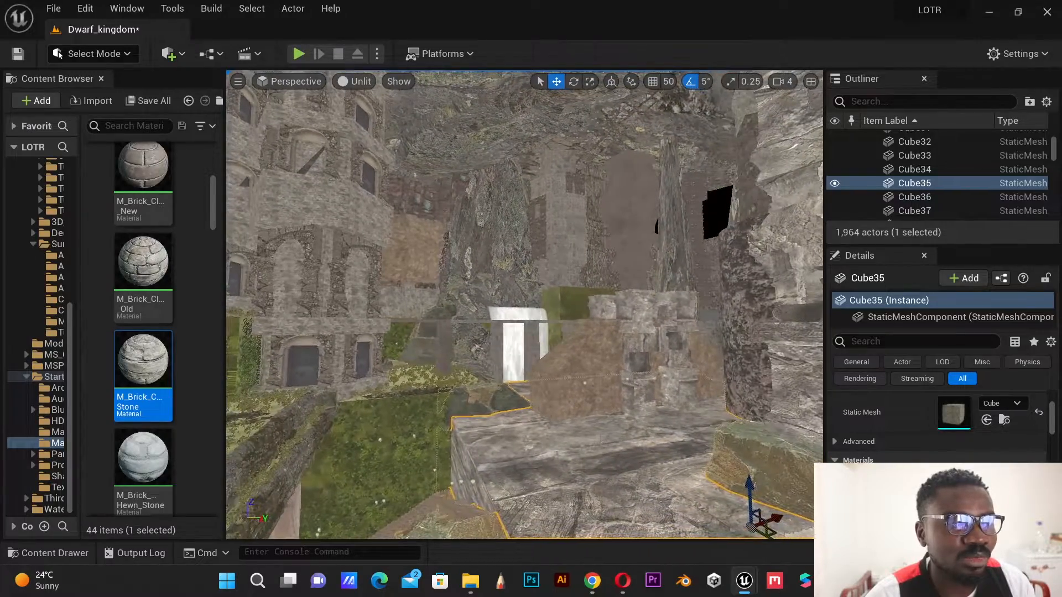
pyautogui.click(602, 263)
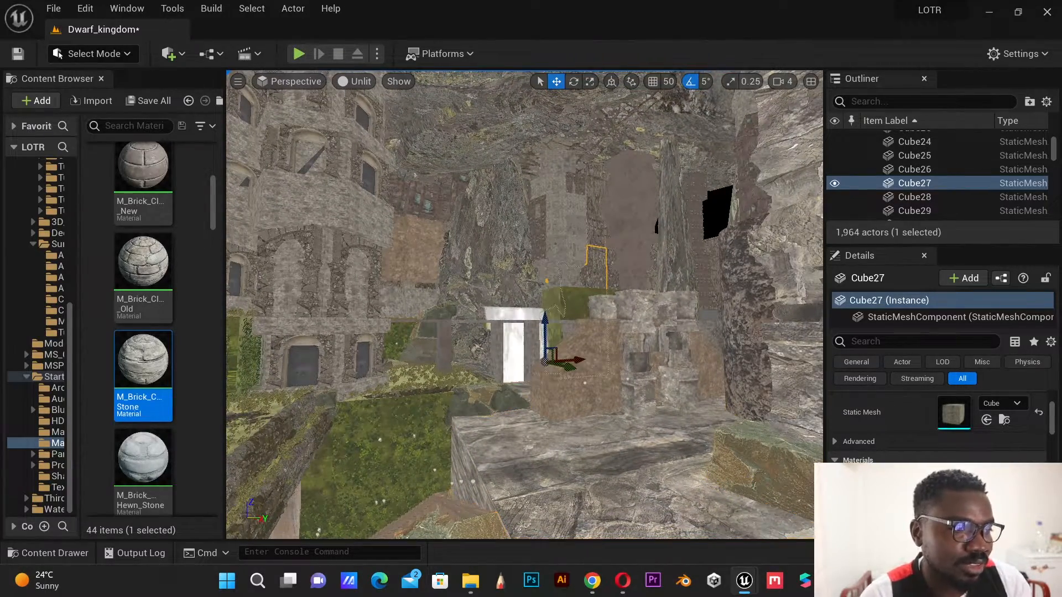